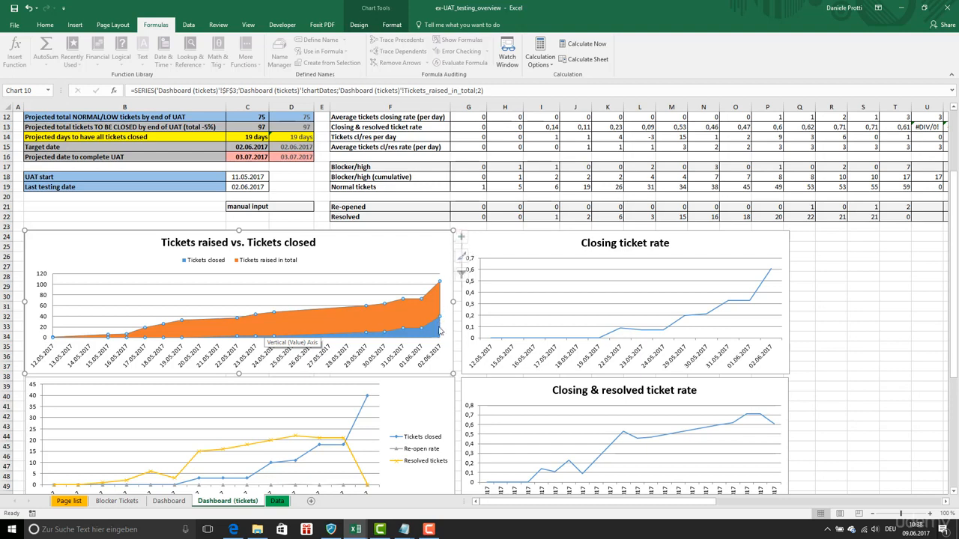
# Examine the ticket charts on the Dashboard (tickets) sheet and the named ranges used by their data series
pyautogui.click(432, 334)
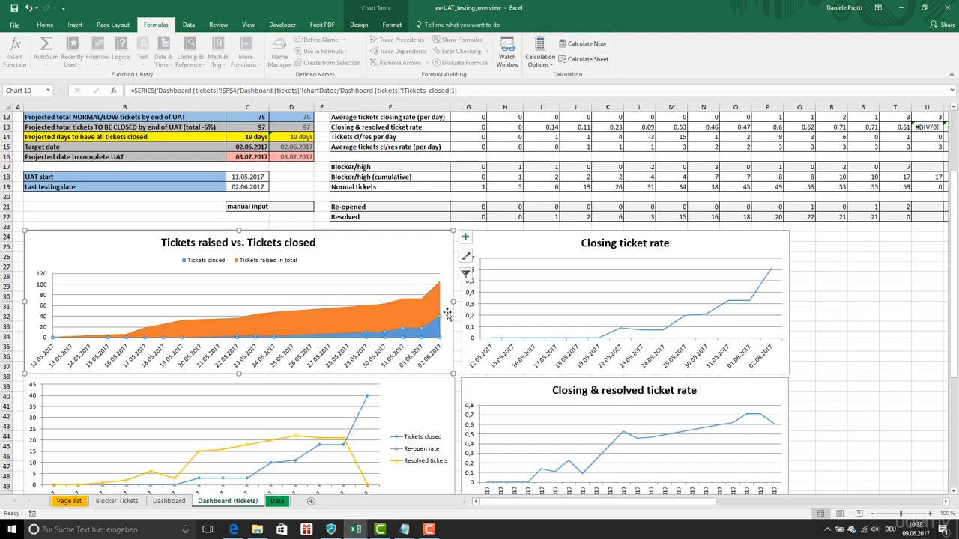
pyautogui.click(586, 290)
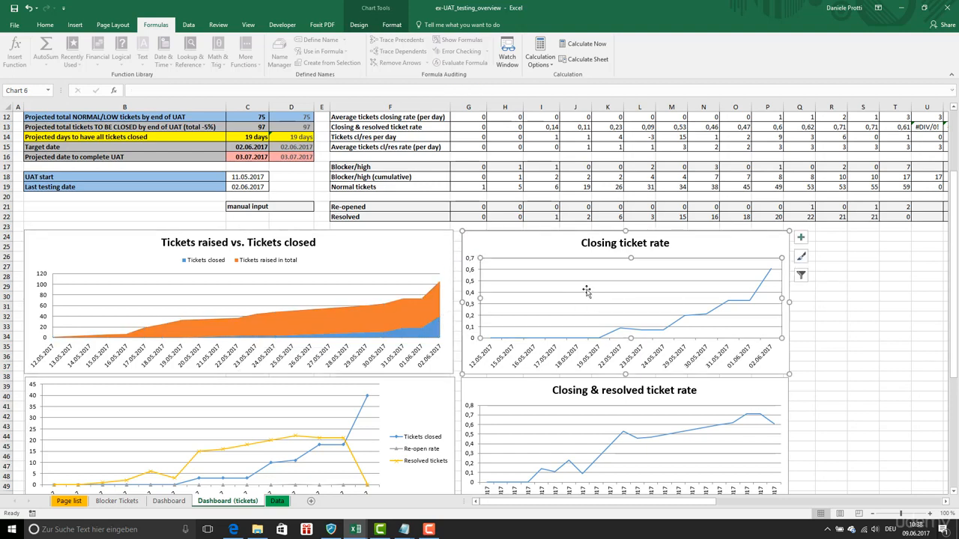
pyautogui.click(750, 301)
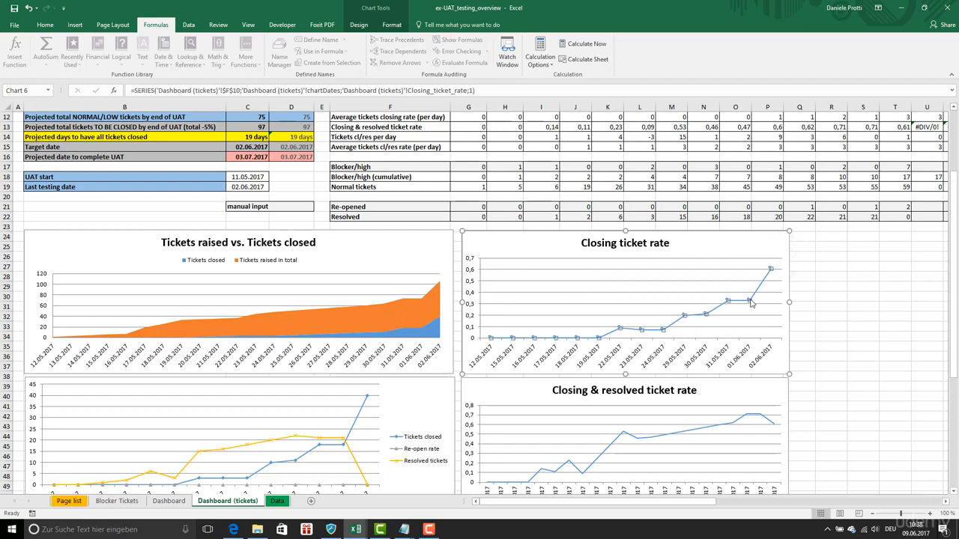
pyautogui.moveTo(956, 347); pyautogui.dragTo(956, 384)
pyautogui.moveTo(354, 392)
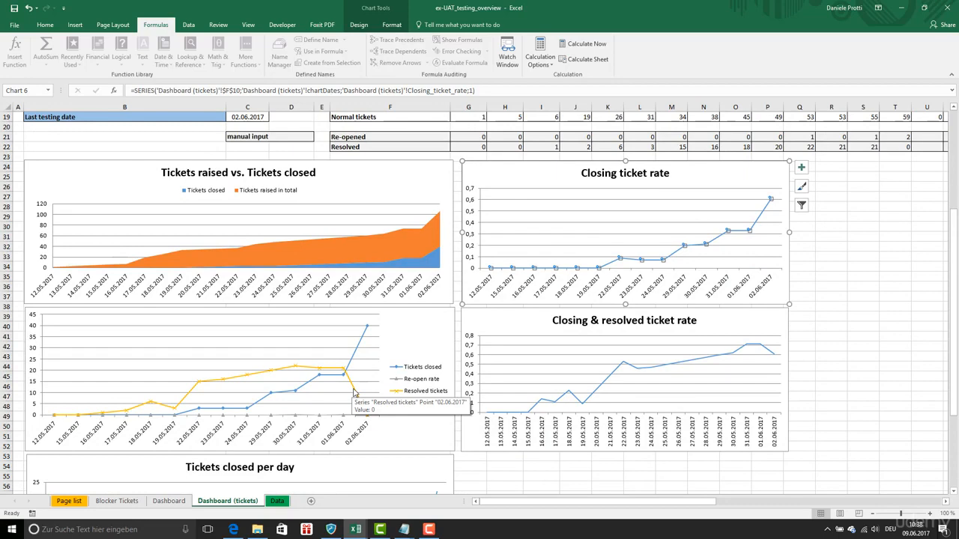
pyautogui.click(643, 365)
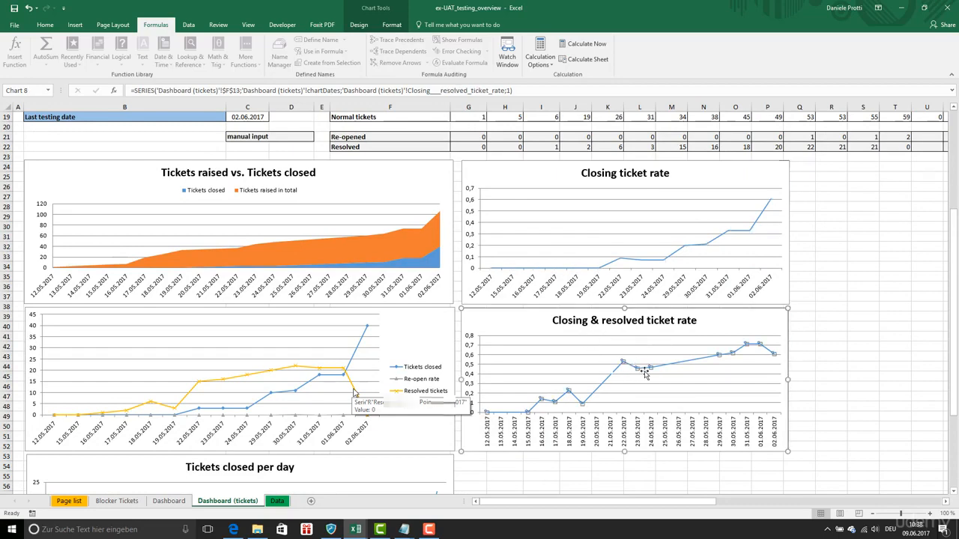
pyautogui.moveTo(954, 351); pyautogui.dragTo(954, 419)
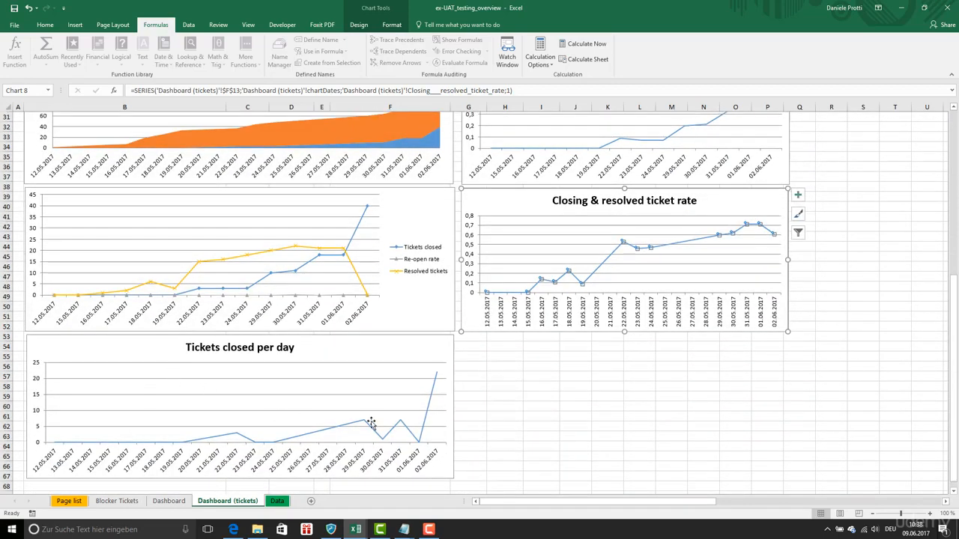
pyautogui.scroll(4, 589, 392)
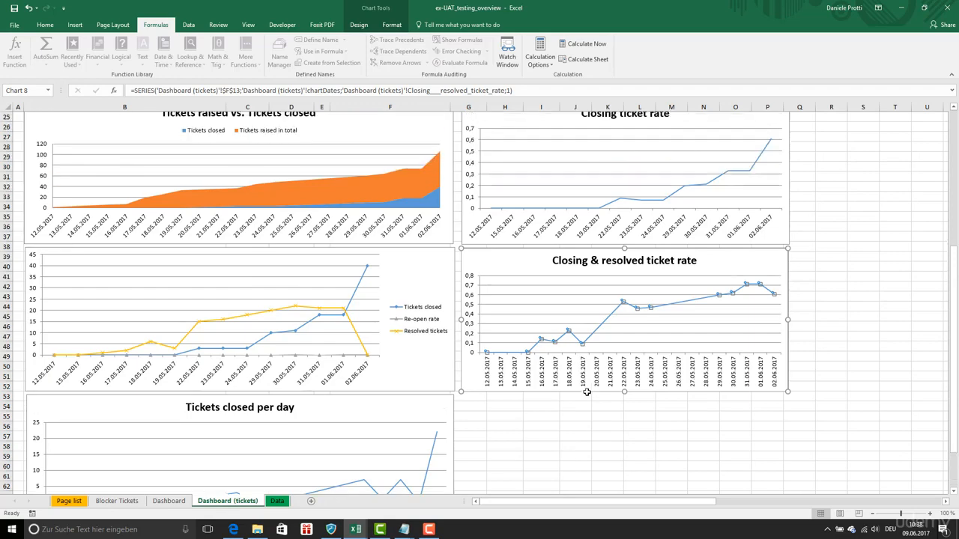
pyautogui.scroll(1, 588, 396)
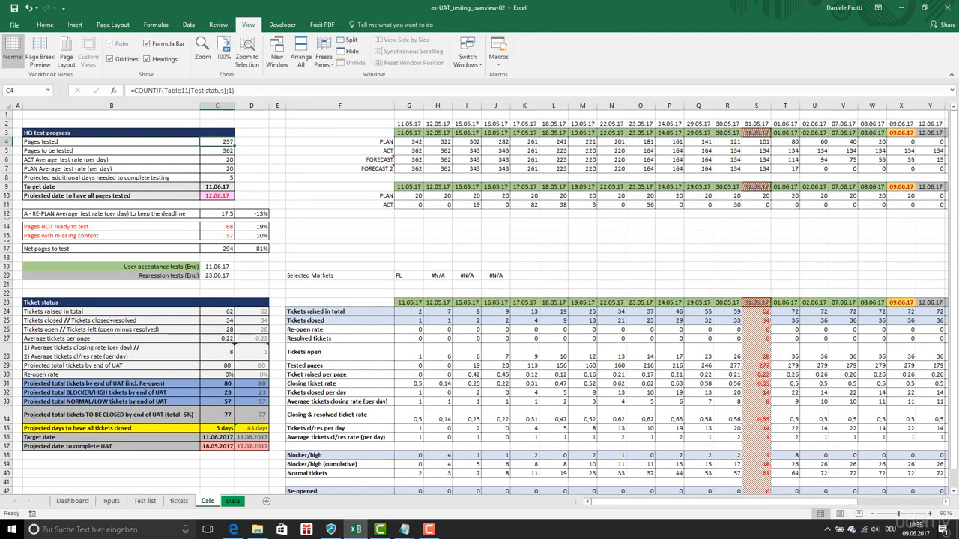
# Review the formulas in the range_names text file and the names already defined in the ex-UAT_testing_overview-02 workbook
pyautogui.moveTo(404, 529)
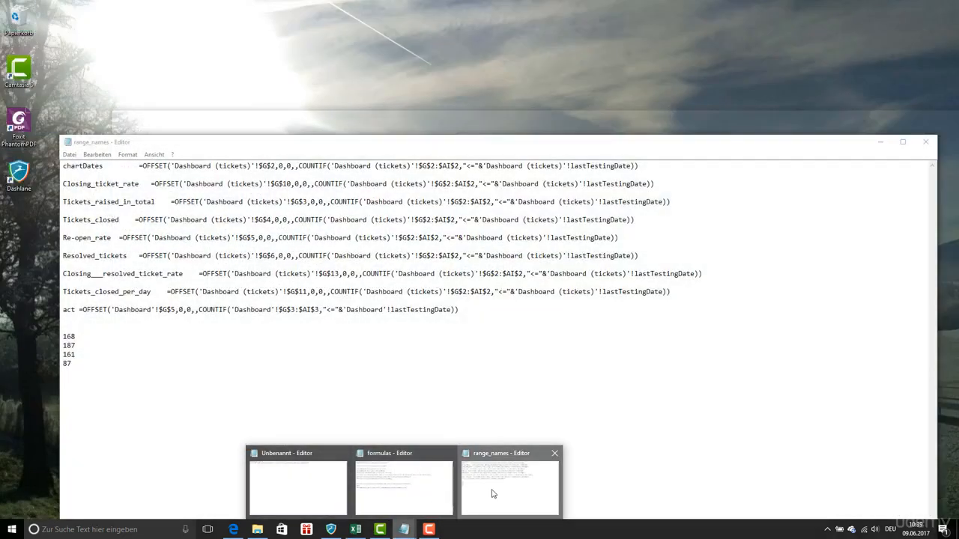
pyautogui.click(493, 494)
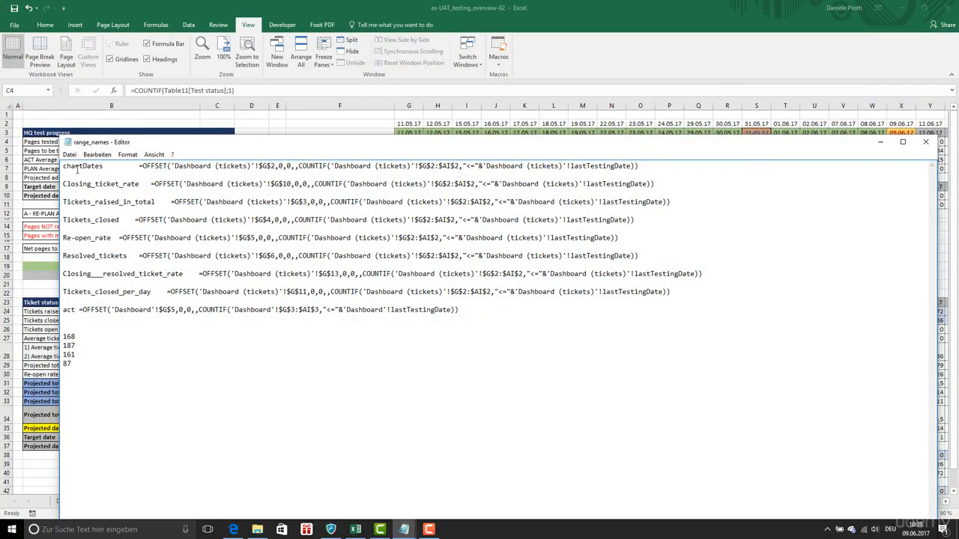
pyautogui.click(323, 74)
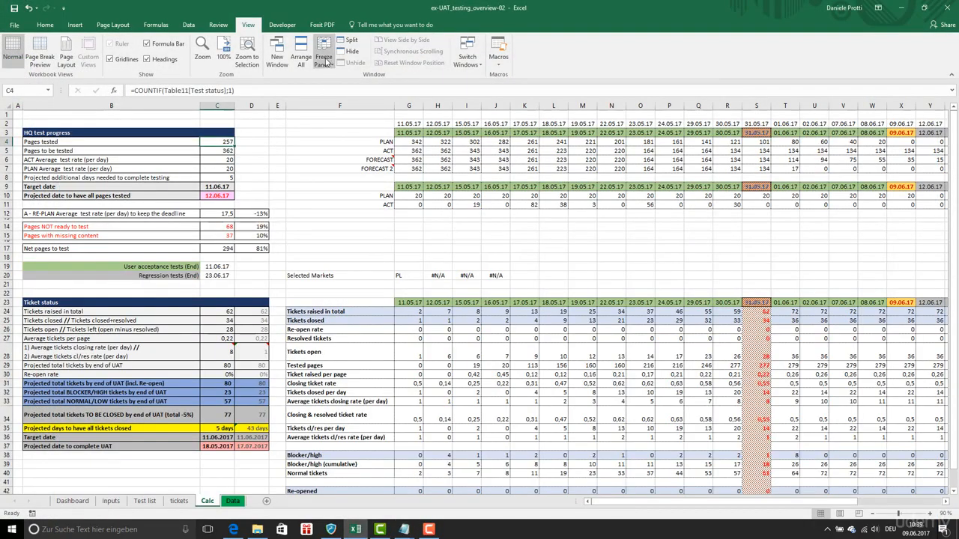
pyautogui.click(158, 26)
pyautogui.click(279, 54)
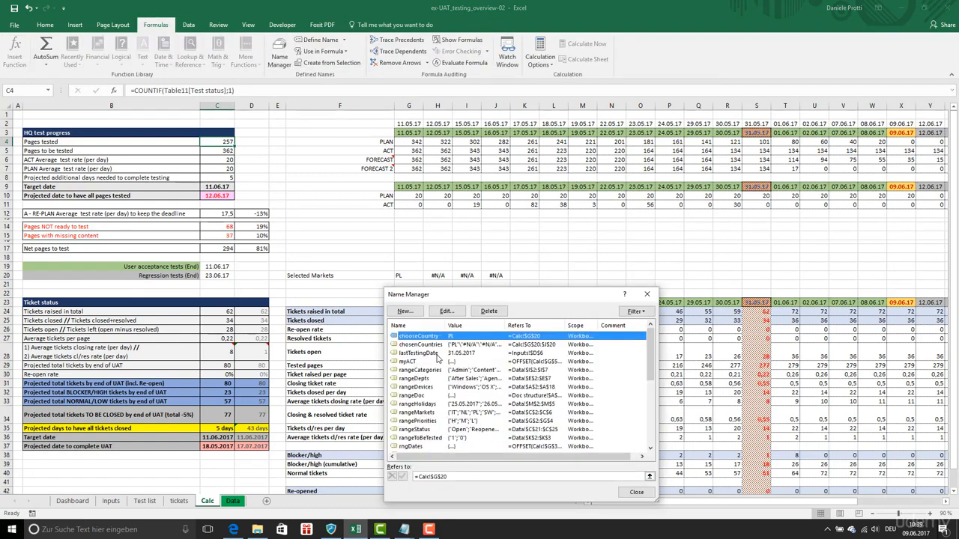
pyautogui.click(636, 492)
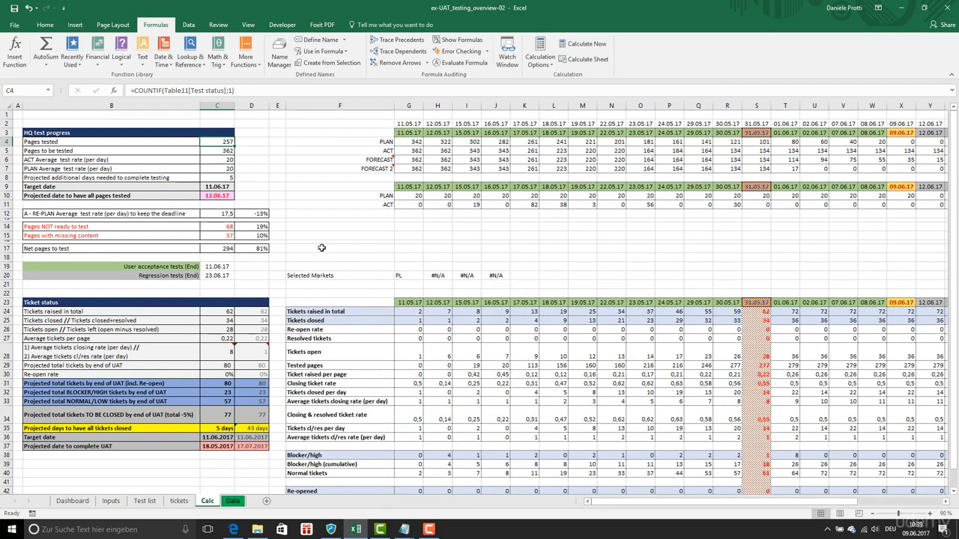
# Inspect the selected markets in G20:J21 and the date header cells G3 and S23 on the Calc sheet
pyautogui.moveTo(399, 275); pyautogui.dragTo(496, 275)
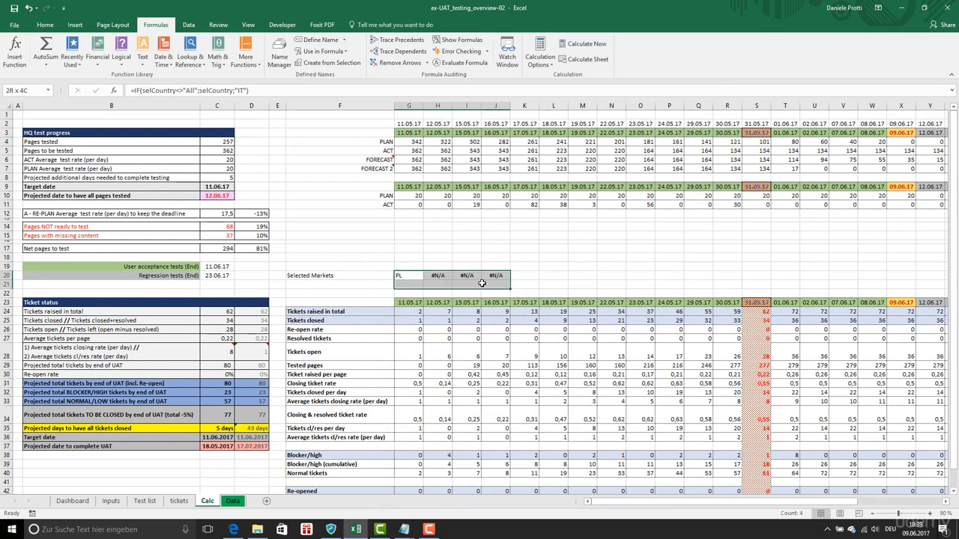
pyautogui.click(415, 134)
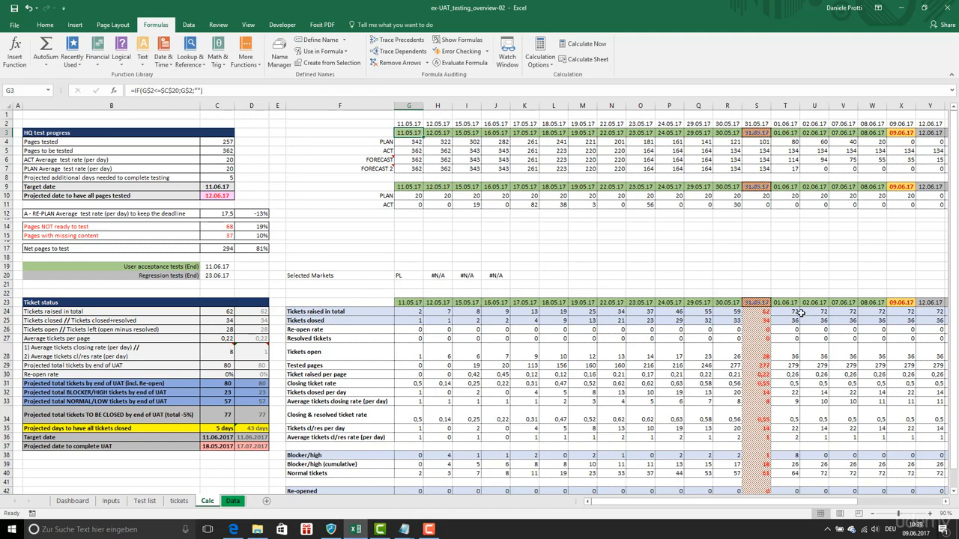
pyautogui.click(766, 303)
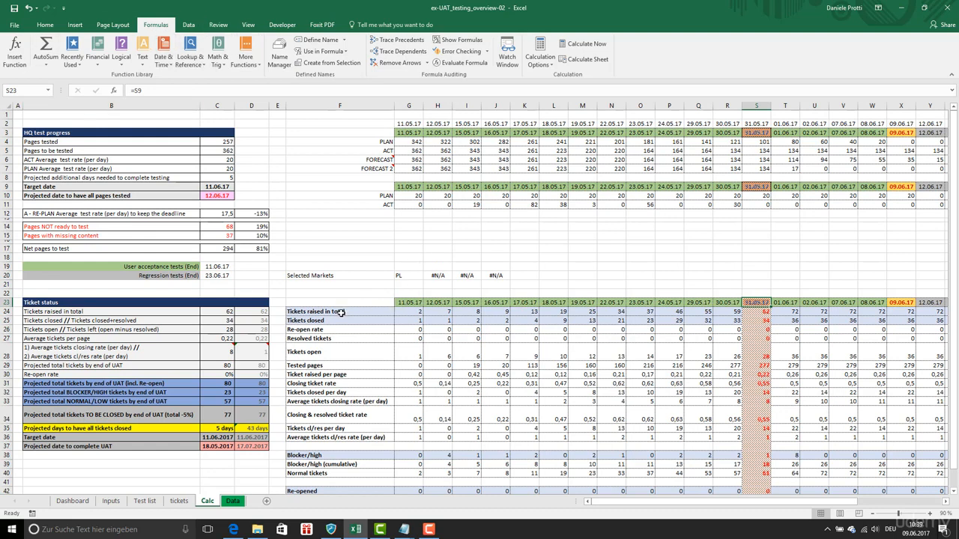
# Insert a clustered column chart from the dates, Tickets raised in total and Tickets closed rows, F23:AH25
pyautogui.moveTo(354, 311); pyautogui.dragTo(410, 303)
pyautogui.hotkey('ctrl', 'shift', 'Right')
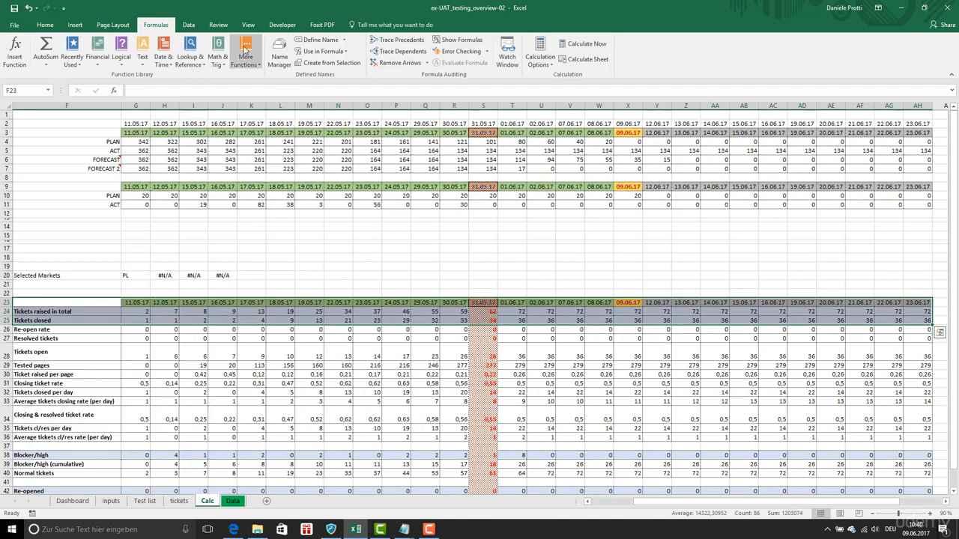
pyautogui.click(75, 25)
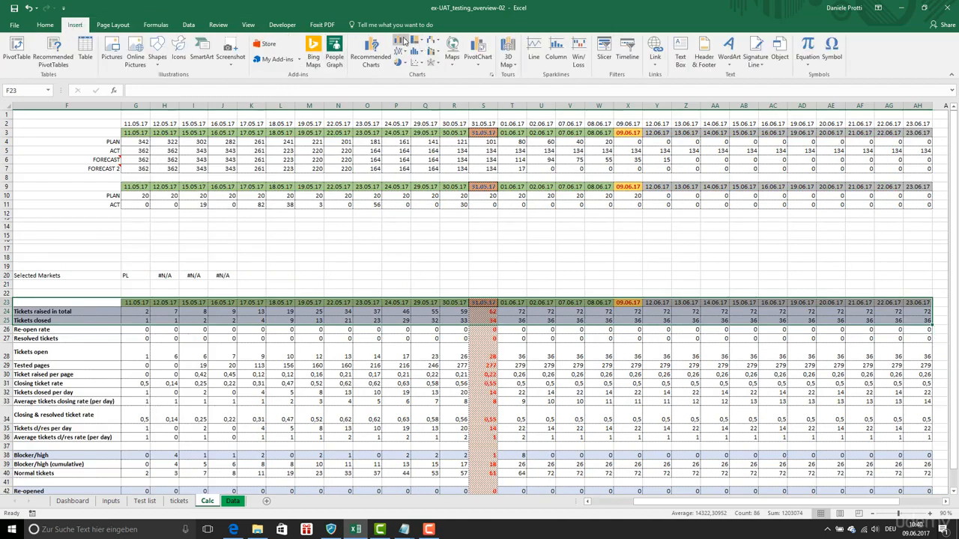
pyautogui.click(423, 42)
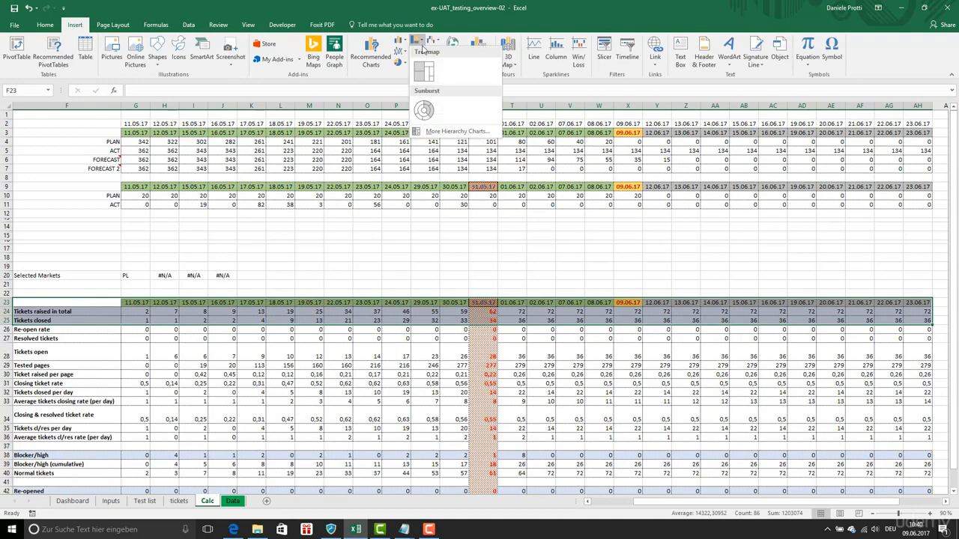
pyautogui.click(404, 64)
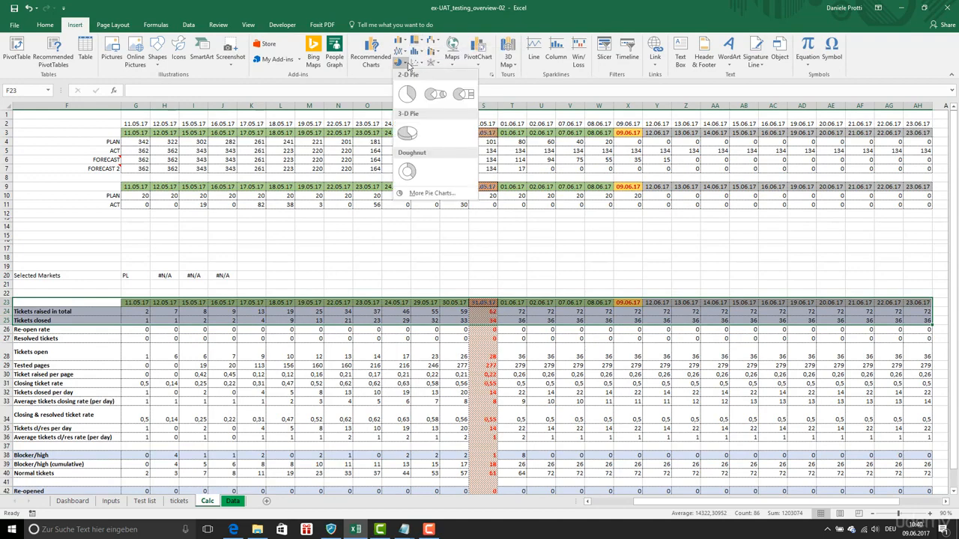
pyautogui.click(404, 45)
pyautogui.click(407, 71)
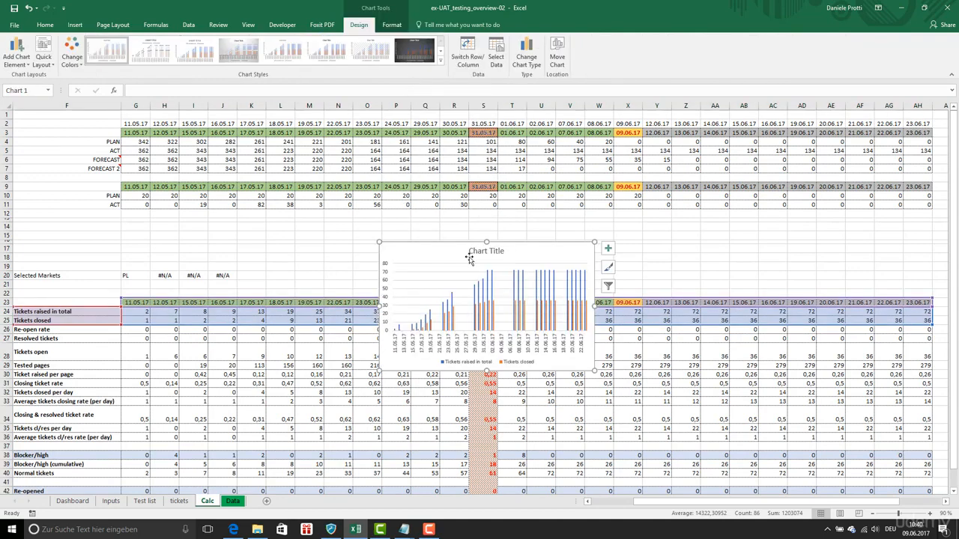
# Change the chart type to Area, then move the chart above the ticket rows and widen it to about column AA
pyautogui.rightClick(442, 257)
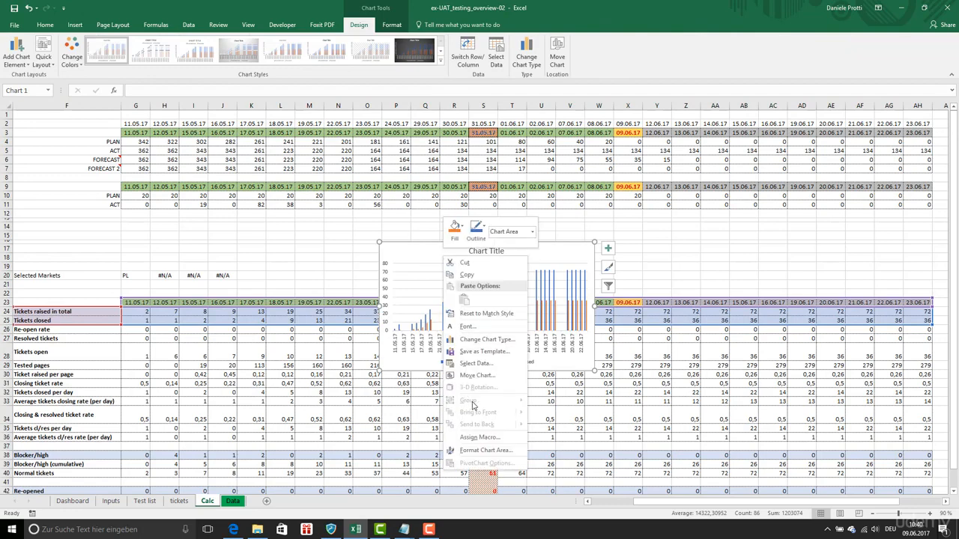
pyautogui.click(480, 339)
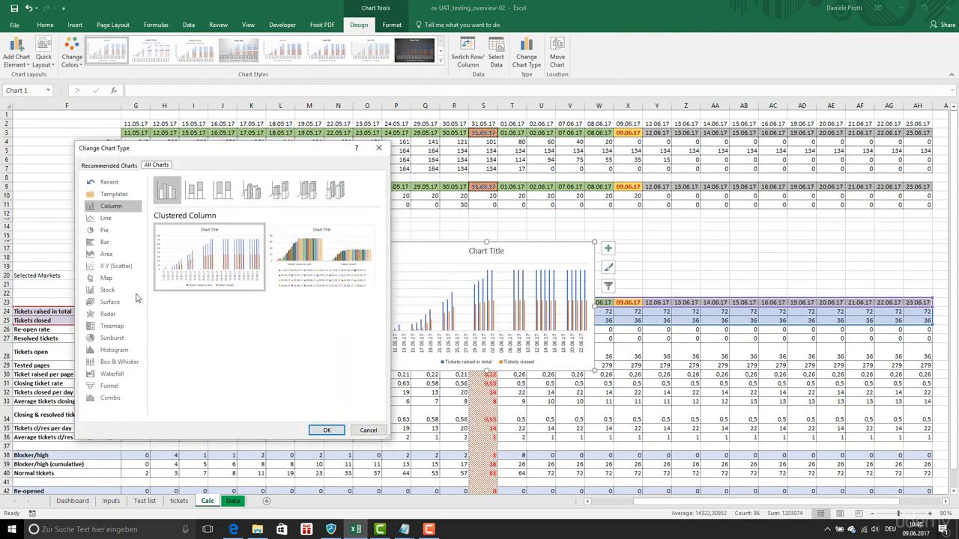
pyautogui.click(109, 254)
pyautogui.moveTo(213, 271)
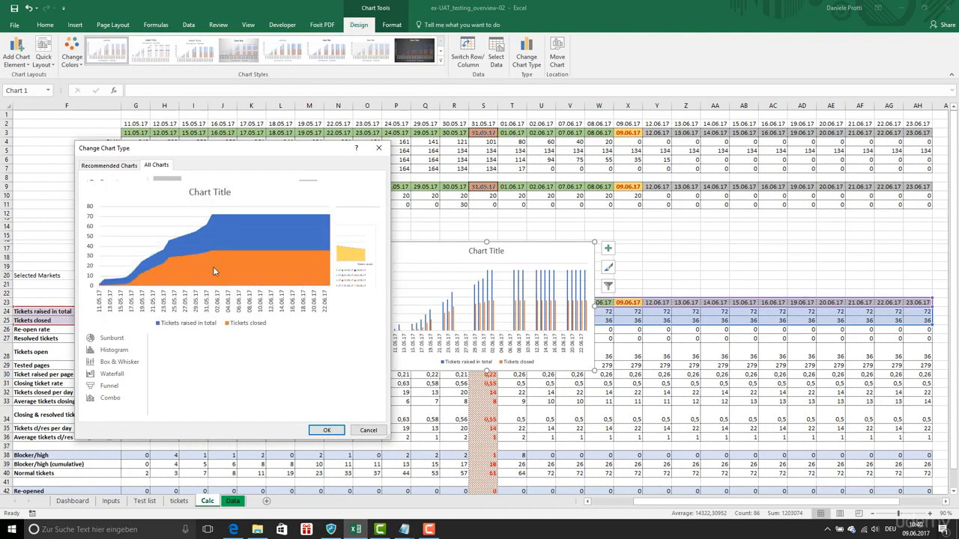
pyautogui.click(326, 430)
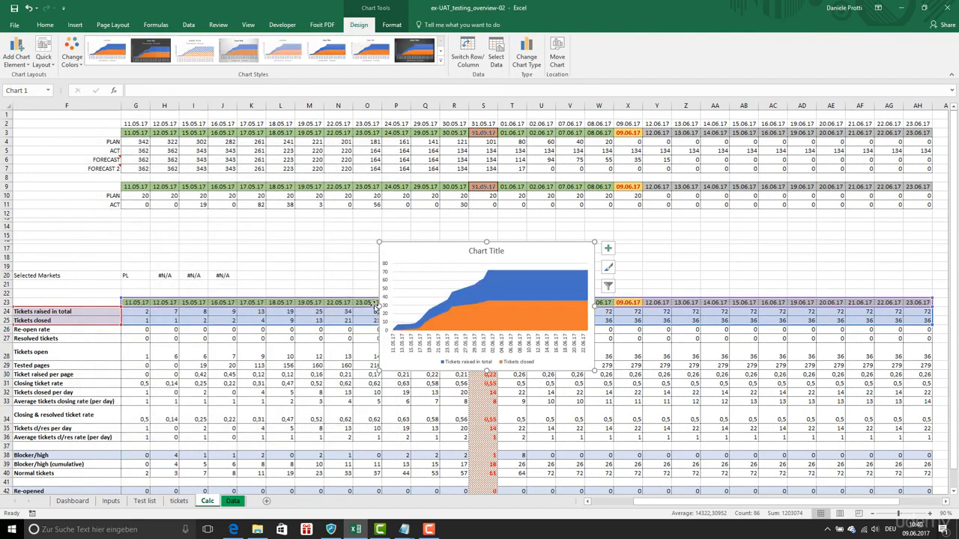
pyautogui.moveTo(383, 312); pyautogui.dragTo(107, 185)
pyautogui.moveTo(317, 190); pyautogui.dragTo(715, 182)
pyautogui.click(409, 125)
pyautogui.tripleClick(409, 123)
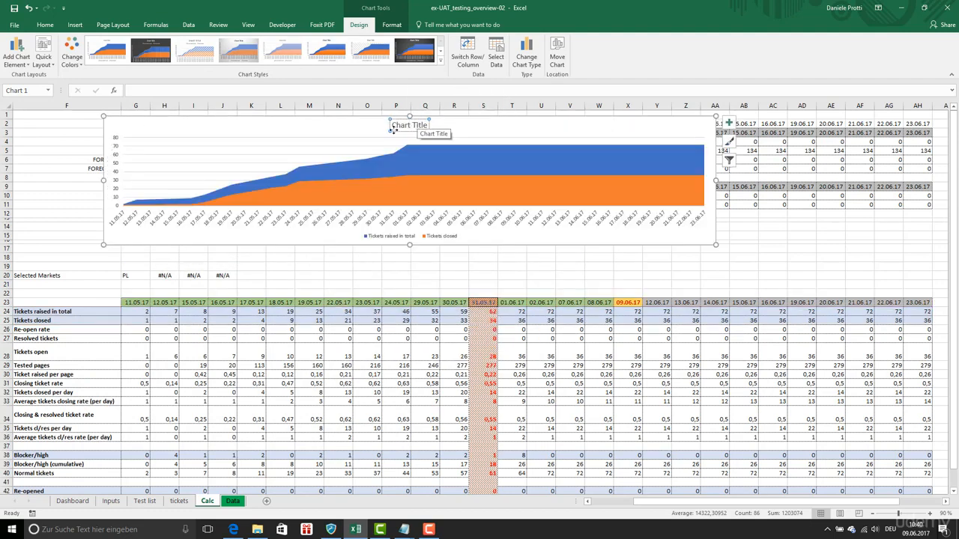
pyautogui.press('BackSpace')
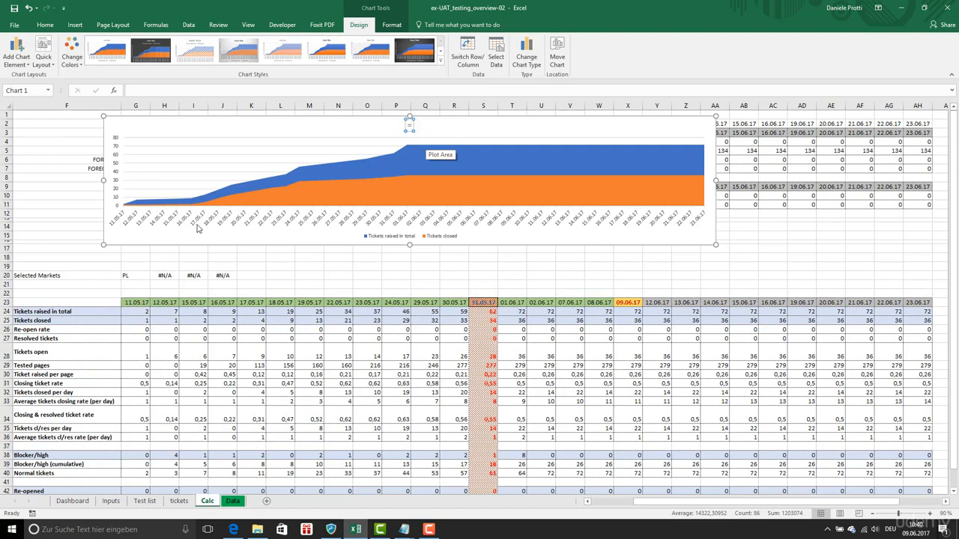
pyautogui.click(200, 229)
pyautogui.click(401, 125)
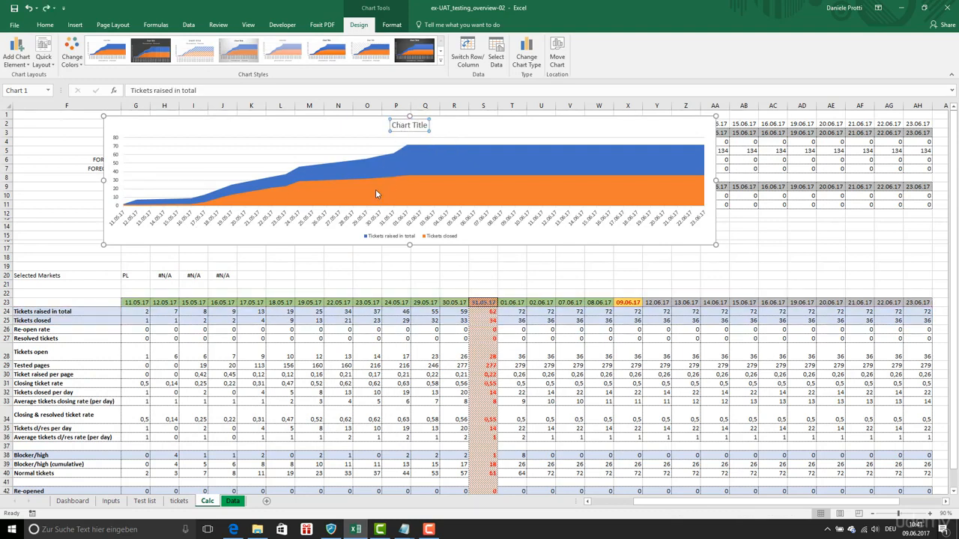
# Move the area chart down so it sits just above the date header in row 23
pyautogui.click(307, 122)
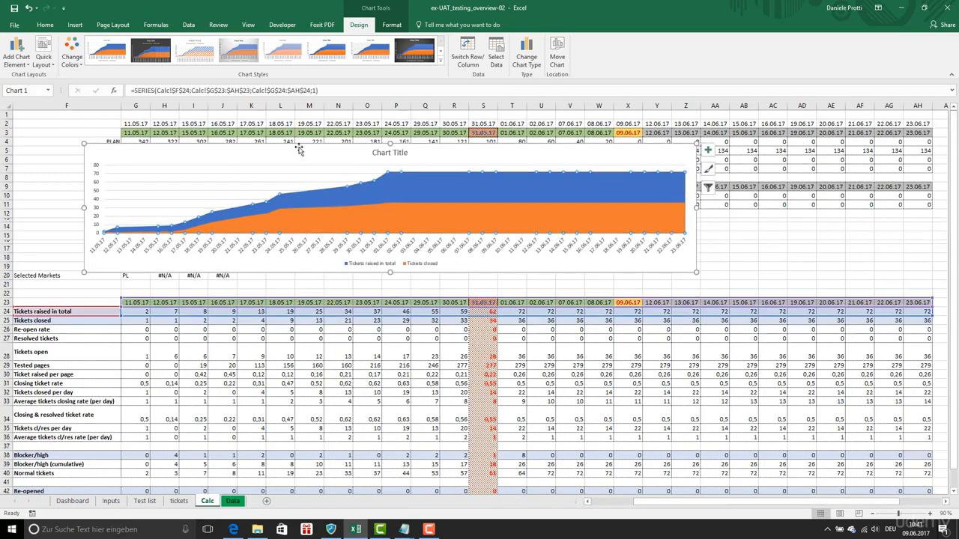
pyautogui.moveTo(298, 146); pyautogui.dragTo(325, 158)
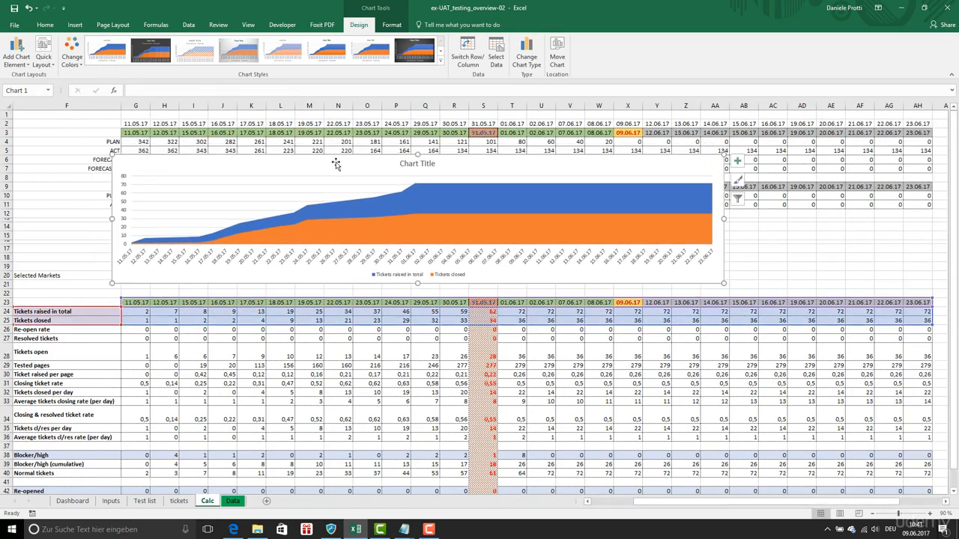
# Inspect the date formulas in G23 and G2 and the extent of the date row G2:AH2
pyautogui.click(124, 303)
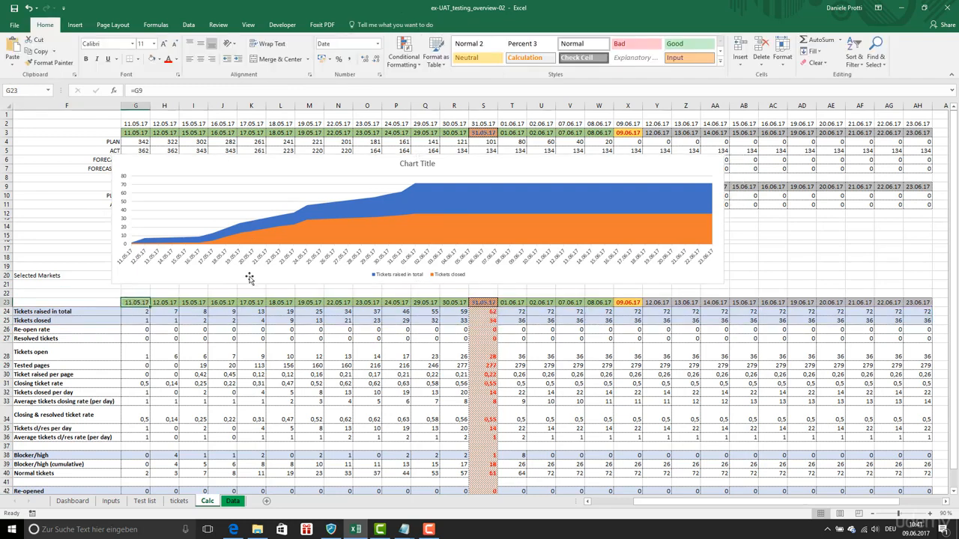
pyautogui.click(139, 123)
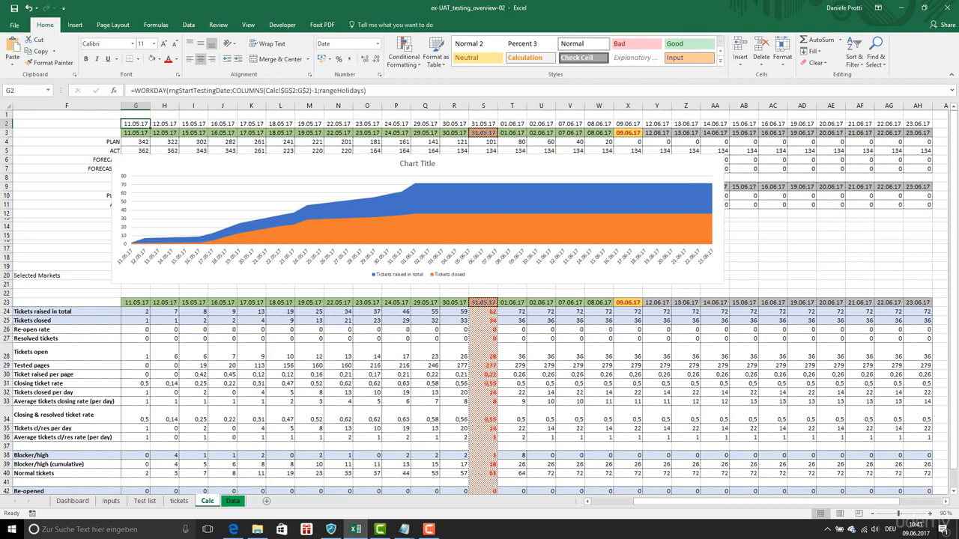
pyautogui.hotkey('ctrl', 'shift', 'Right')
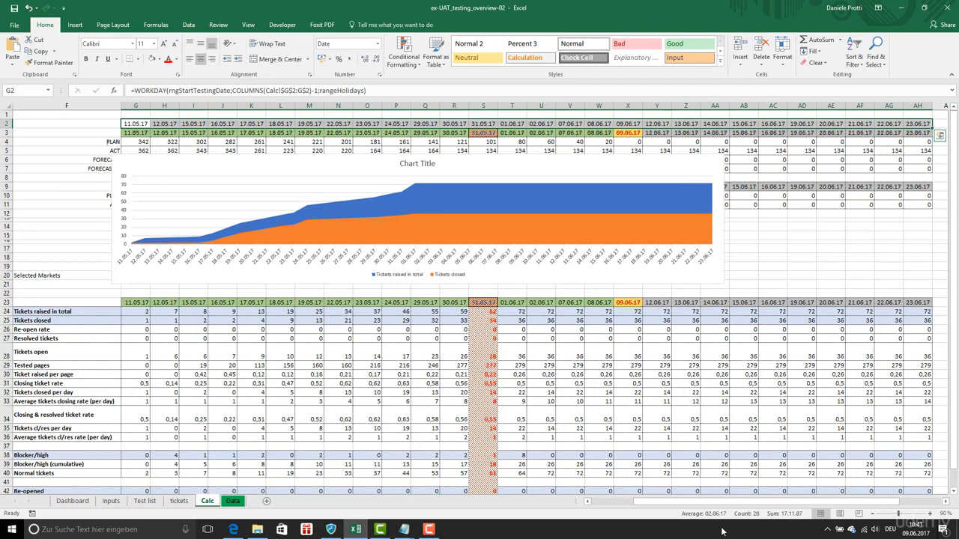
# Define the workbook-scoped name chart_dates from the date row G23:AH23 on the Calc sheet
pyautogui.click(132, 302)
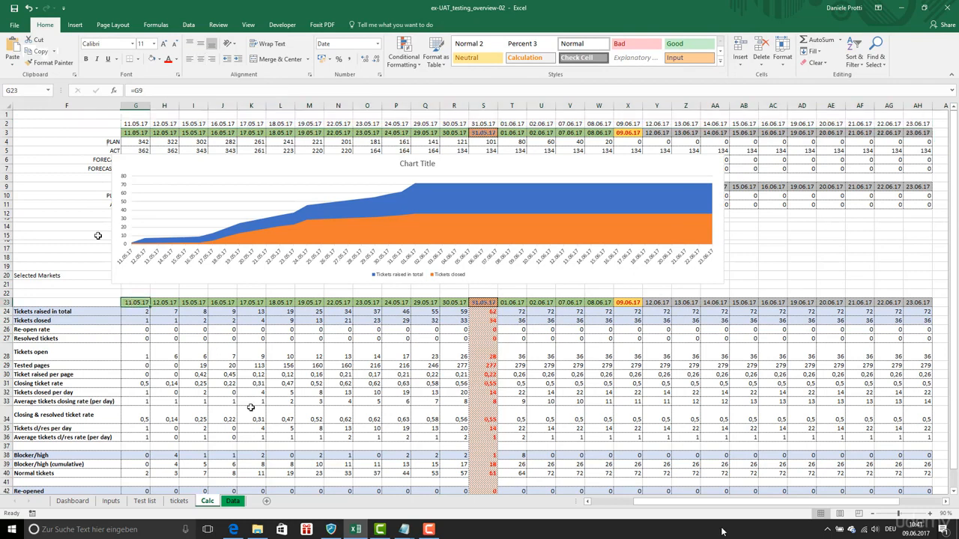
pyautogui.hotkey('ctrl', 'shift', 'Right')
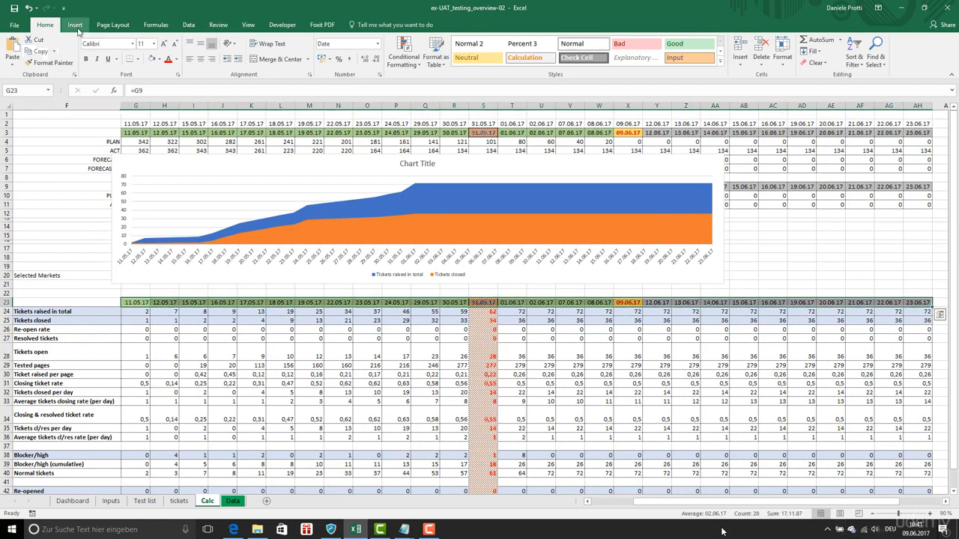
pyautogui.click(155, 25)
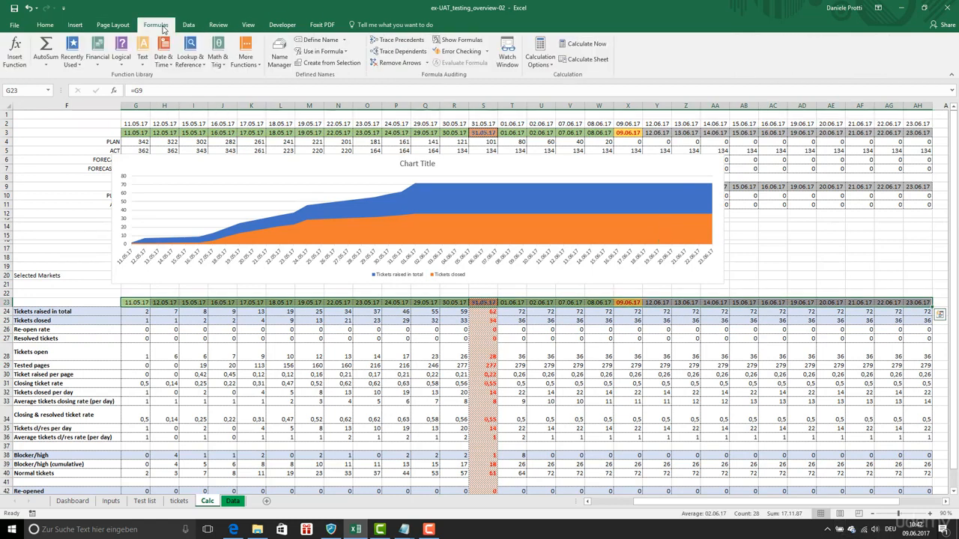
pyautogui.click(321, 40)
pyautogui.write('chart')
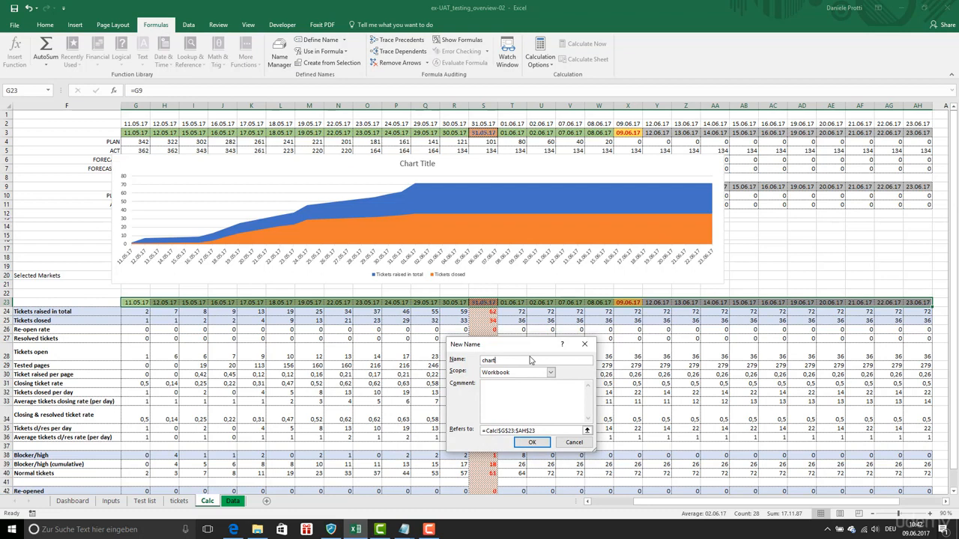
pyautogui.write('_dates')
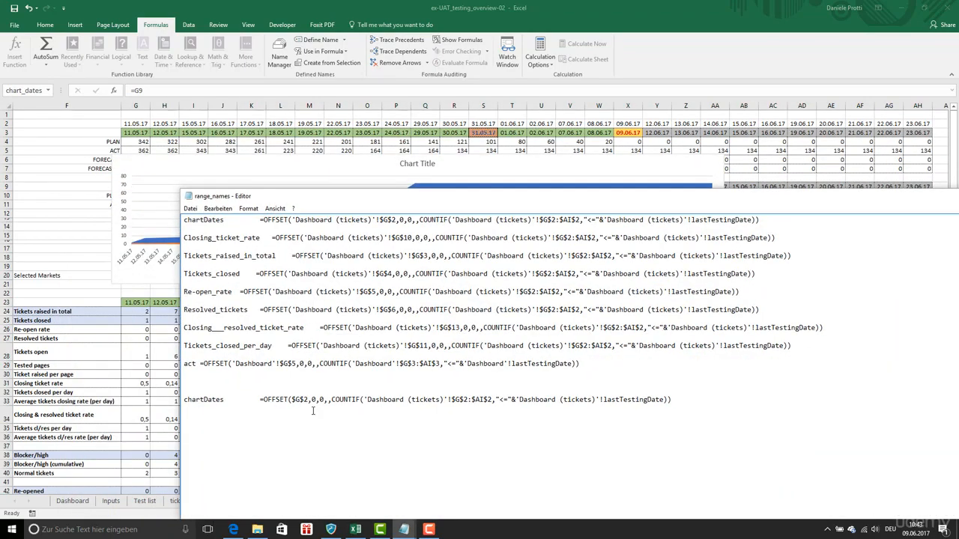
# In the range_names text file, set the last chartDates formula's OFFSET start to $G$23 and remove 'Dashboard (tickets)'! from its COUNTIF range
pyautogui.write('3')
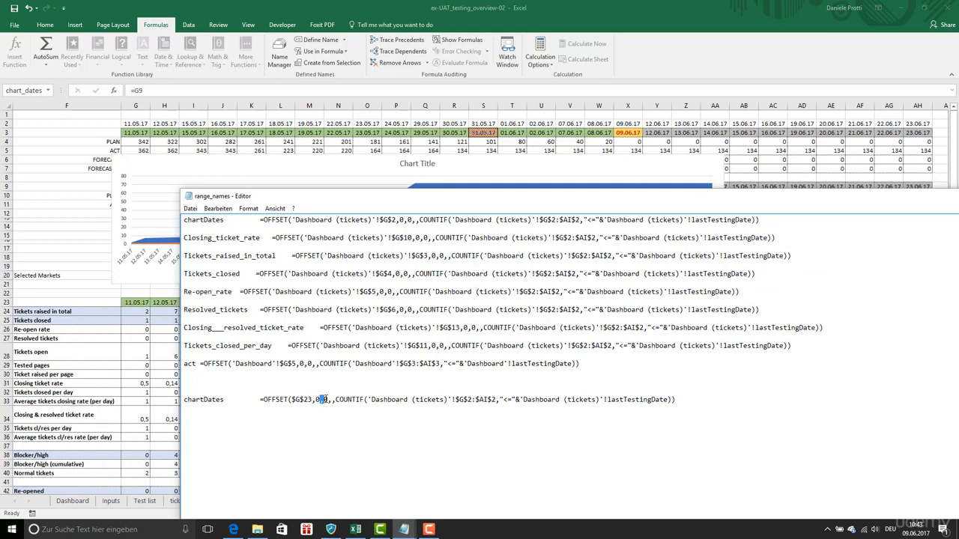
pyautogui.click(331, 401)
pyautogui.click(325, 399)
pyautogui.moveTo(368, 400); pyautogui.dragTo(456, 404)
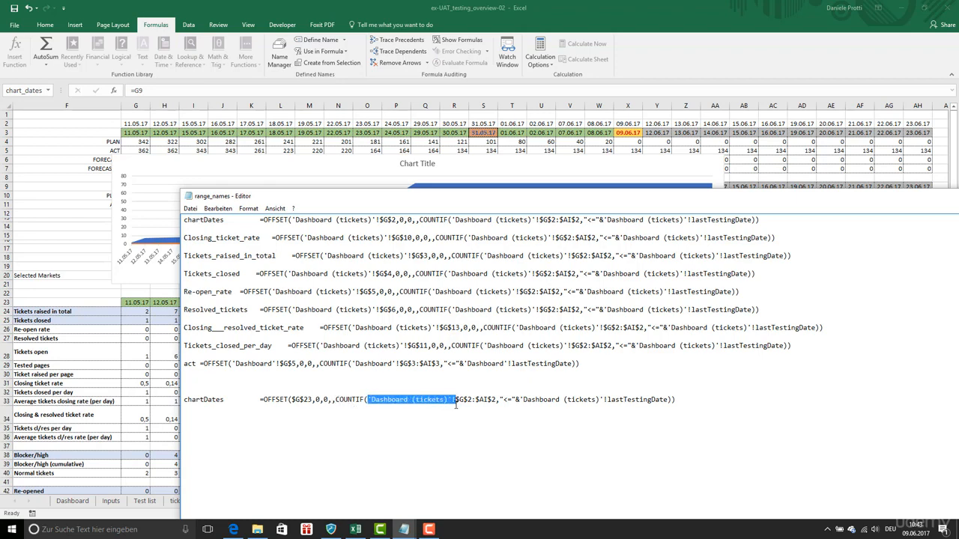
pyautogui.press('Delete')
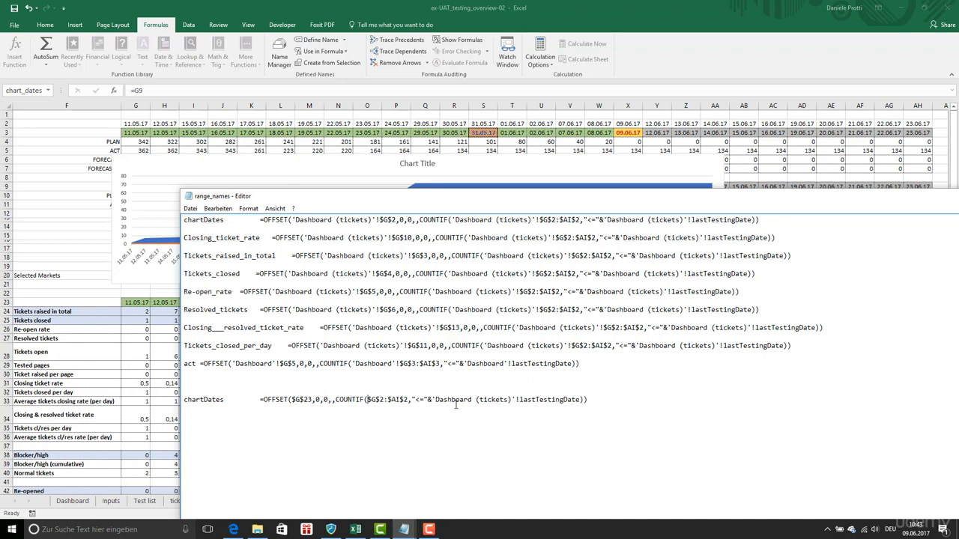
# Set the COUNTIF range in the last chartDates formula to $G$23:$AH$23
pyautogui.click(383, 399)
pyautogui.write('3')
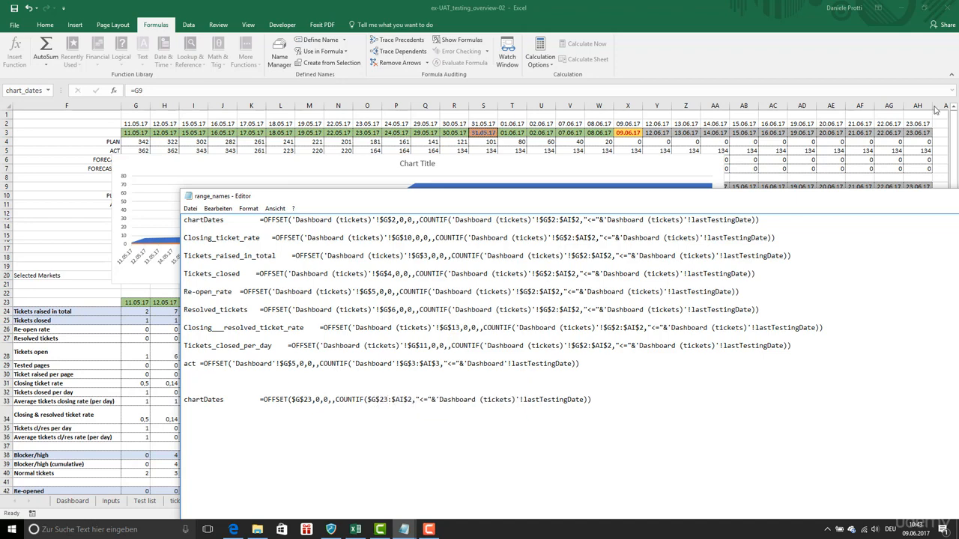
pyautogui.click(411, 400)
pyautogui.write('3')
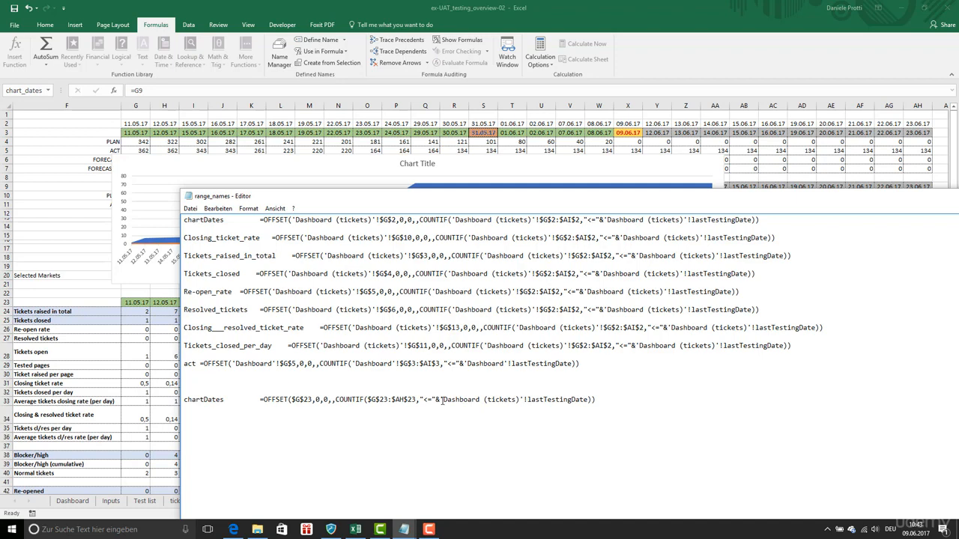
# Check the formula behind chart_dates in Excel's Name Manager and select the Tickets raised in total label in F24
pyautogui.click(277, 60)
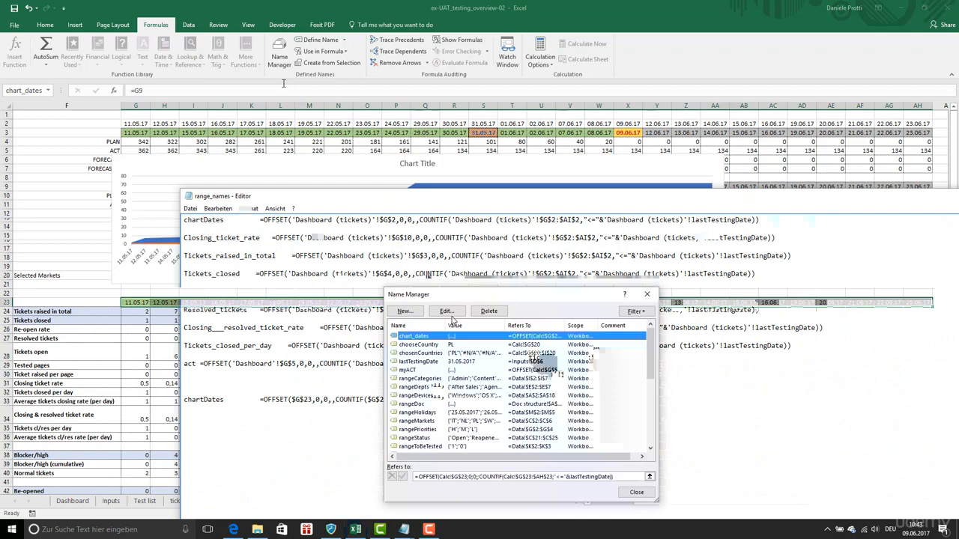
pyautogui.press('Escape')
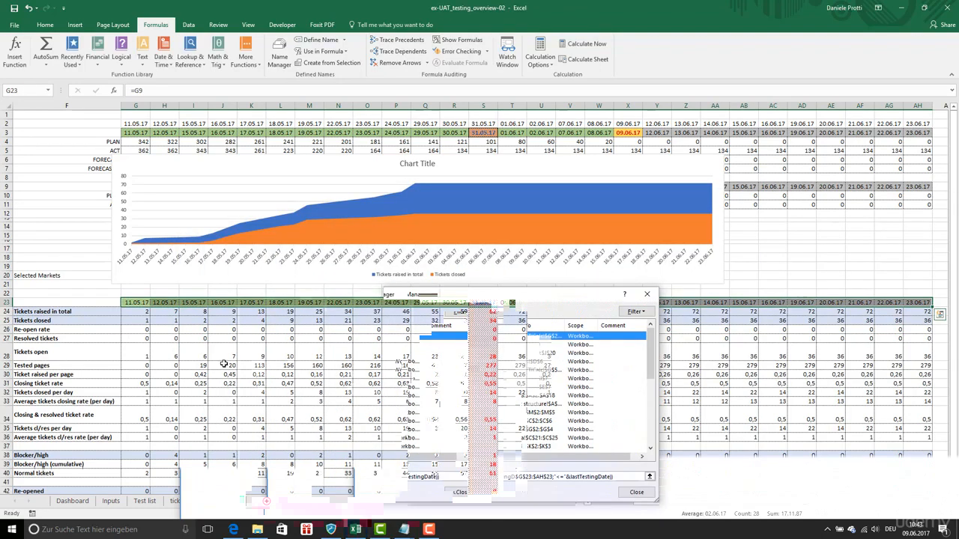
pyautogui.click(88, 314)
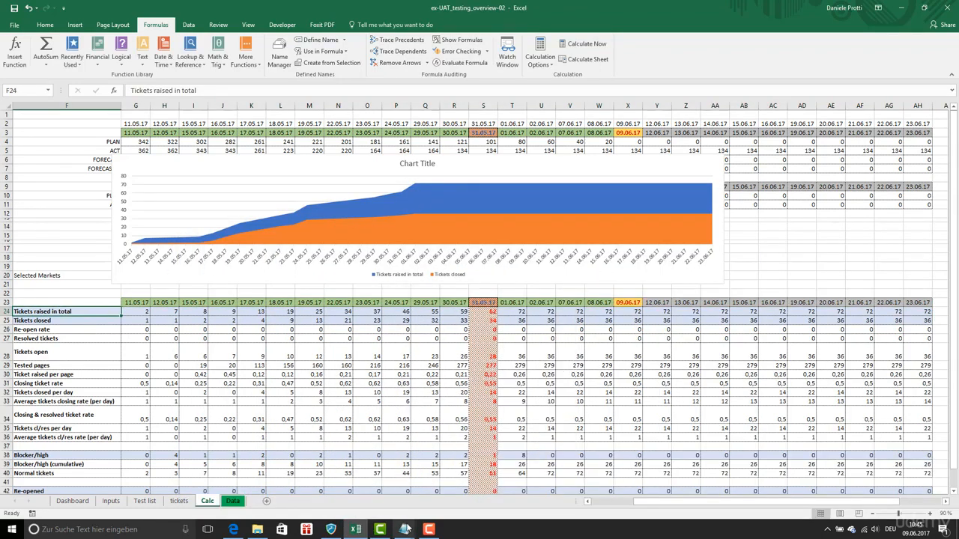
# In the range_names text file, replace $G$2:$AI$2 with $G$23:$AH$23 in all the ticket formulas
pyautogui.click(404, 530)
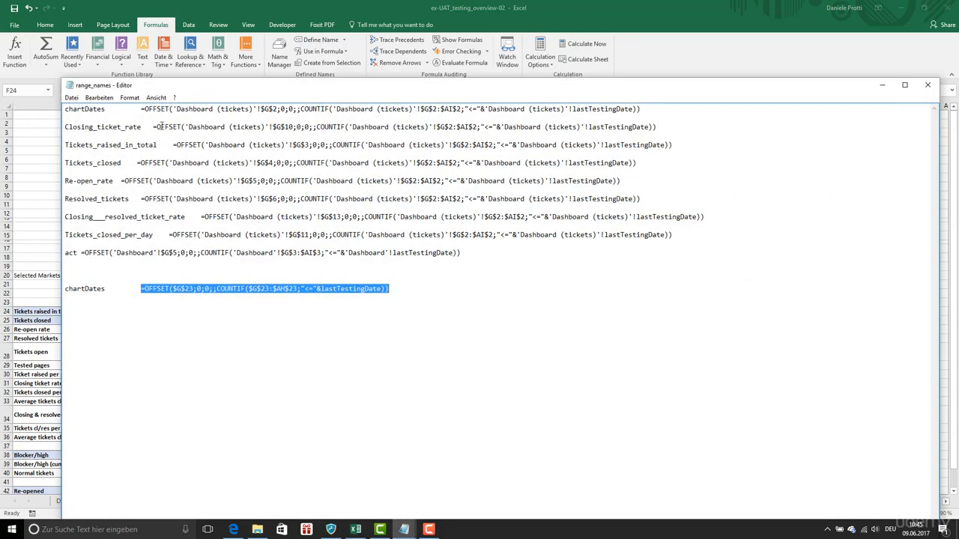
pyautogui.moveTo(178, 145); pyautogui.dragTo(669, 148)
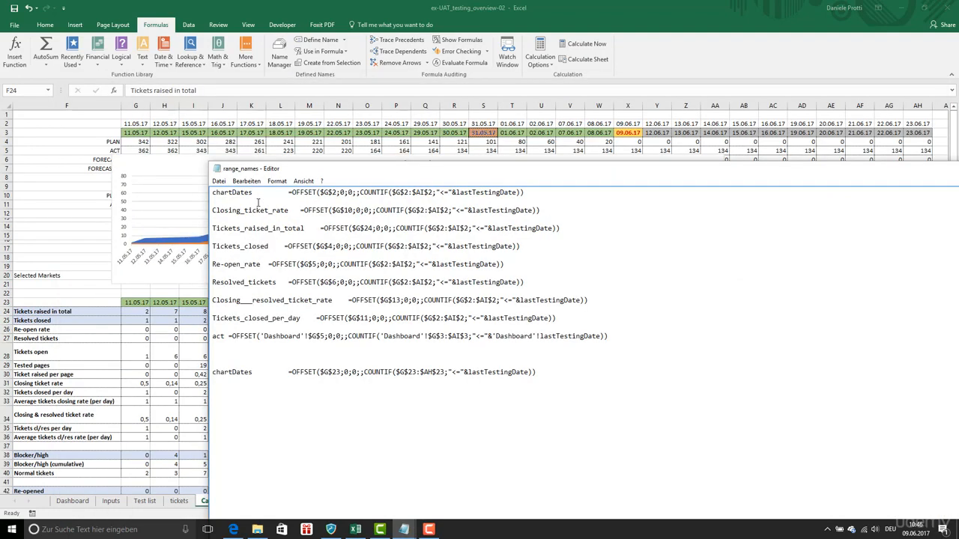
pyautogui.hotkey('ctrl', 'h')
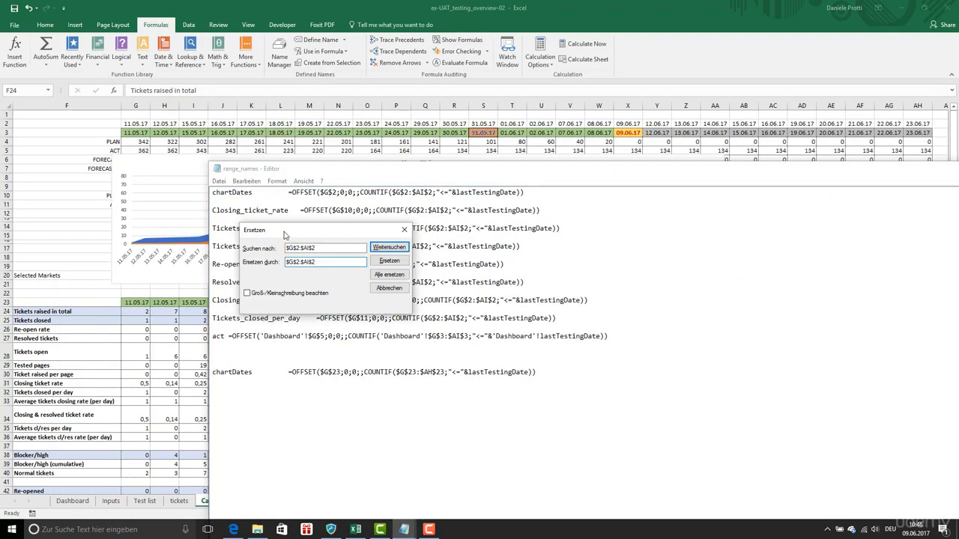
pyautogui.click(300, 262)
pyautogui.click(179, 231)
# Try to use the OFFSET formula with lastTestingDate directly as the series values of Tickets raised in total in the area chart
pyautogui.click(377, 209)
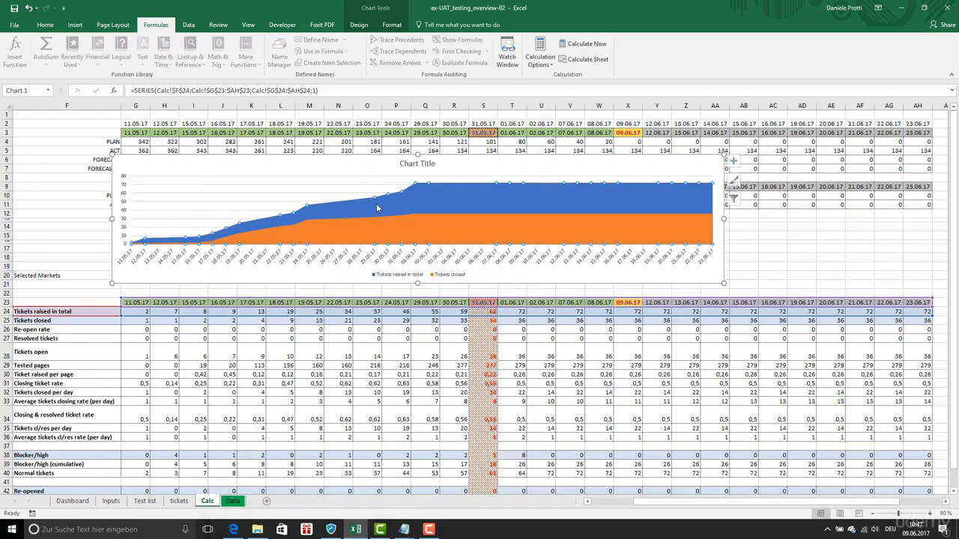
pyautogui.rightClick(377, 208)
pyautogui.click(429, 256)
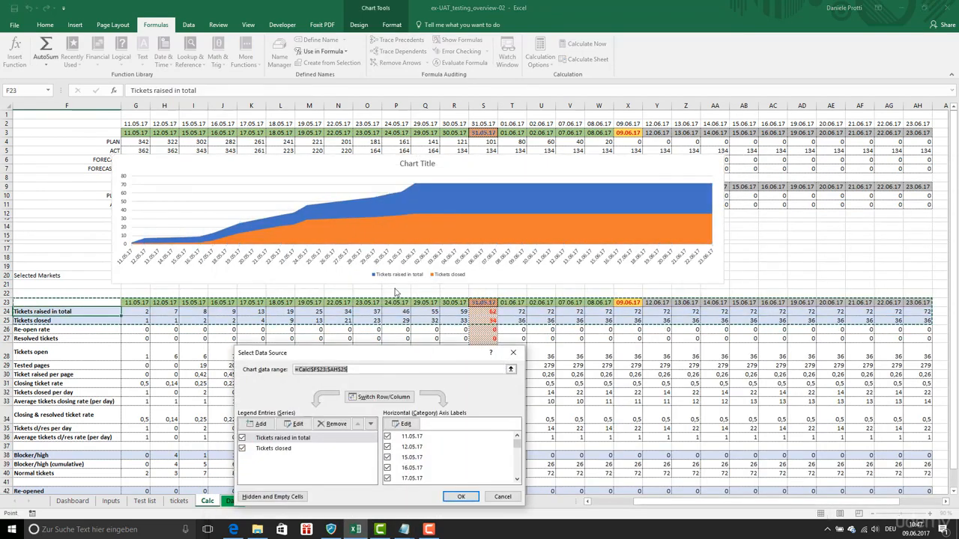
pyautogui.click(273, 438)
pyautogui.click(294, 424)
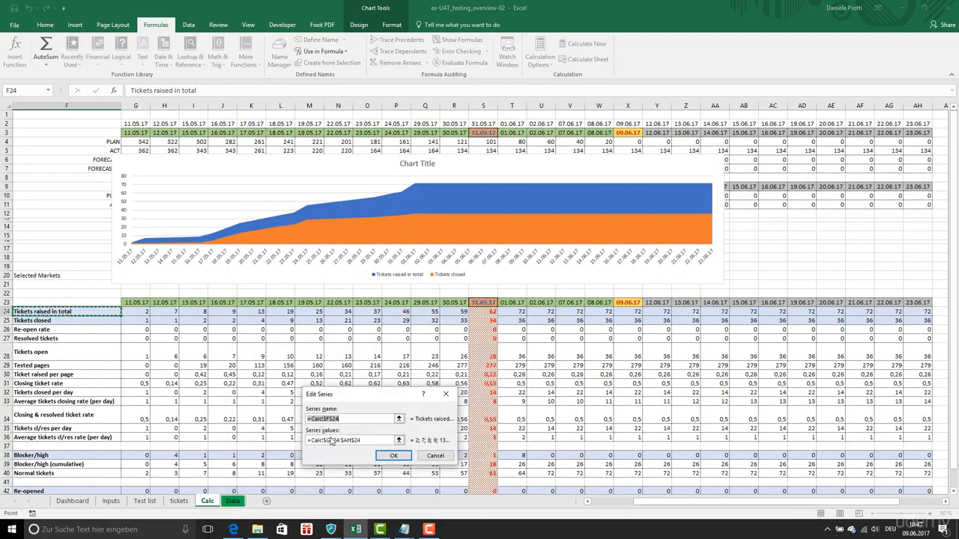
pyautogui.click(332, 440)
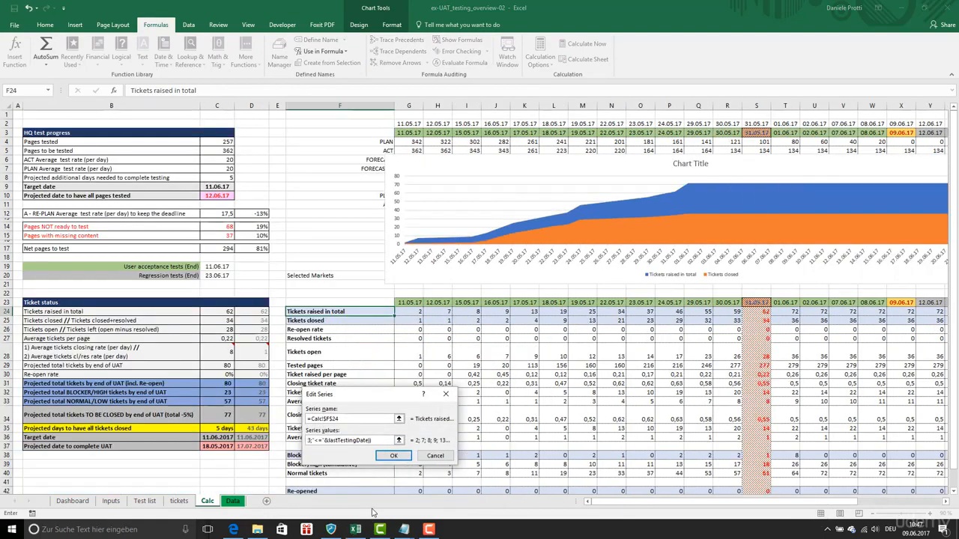
pyautogui.click(393, 455)
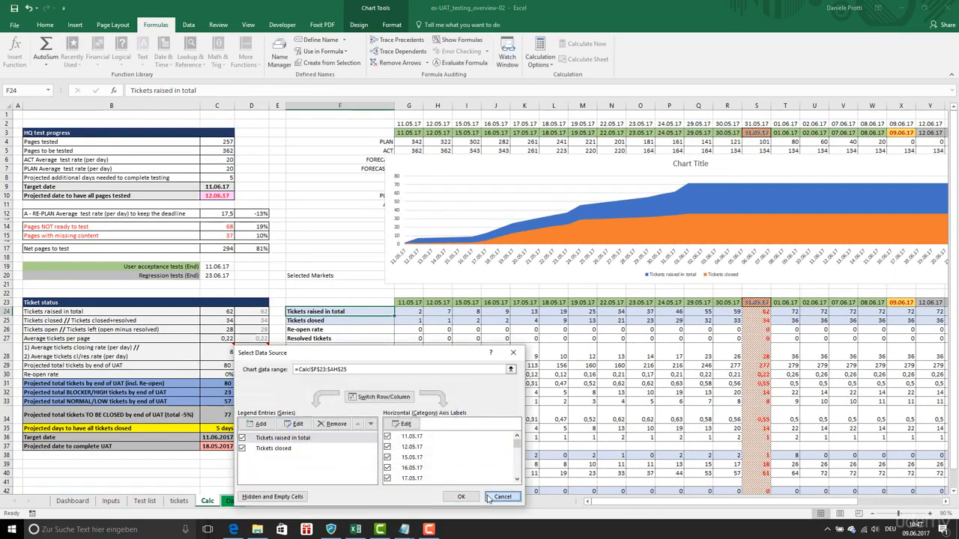
pyautogui.click(458, 497)
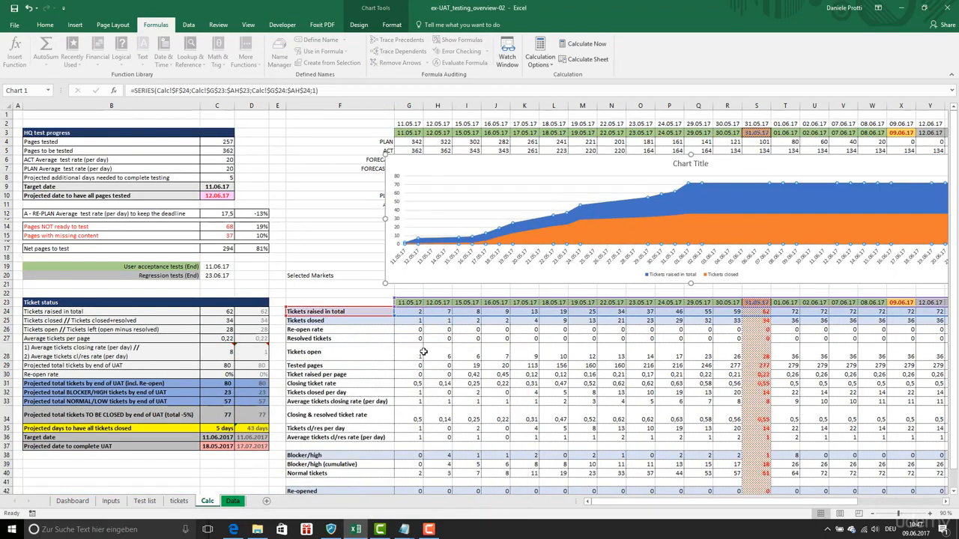
# Define the name Tickets_raised_in_total as =OFFSET($G$24;0;0;;COUNTIF($G$23:$AH$23;"<="&lastTestingDate)), taking the name and formula from the range_names file
pyautogui.click(321, 150)
pyautogui.click(318, 39)
pyautogui.moveTo(380, 445); pyautogui.dragTo(326, 442)
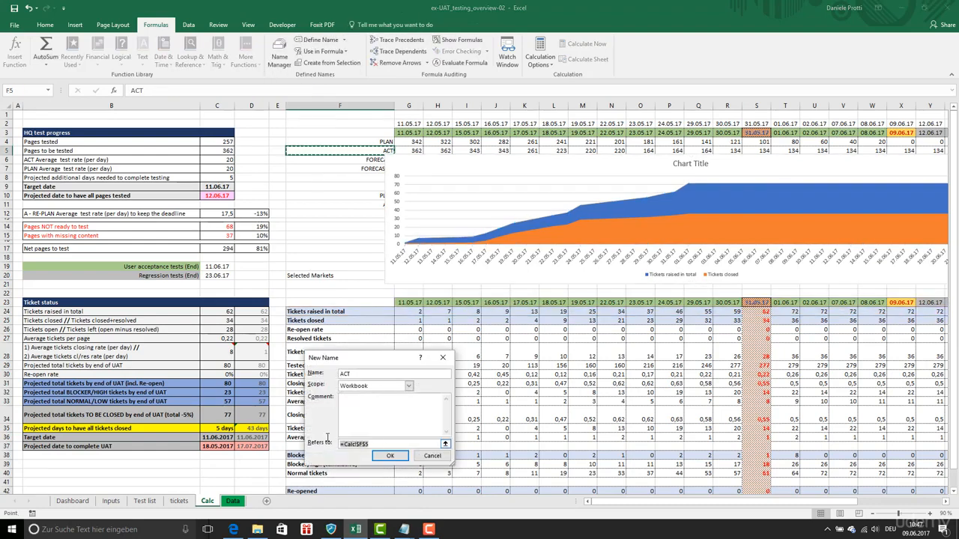
pyautogui.hotkey('ctrl', 'v')
pyautogui.click(403, 530)
pyautogui.click(481, 472)
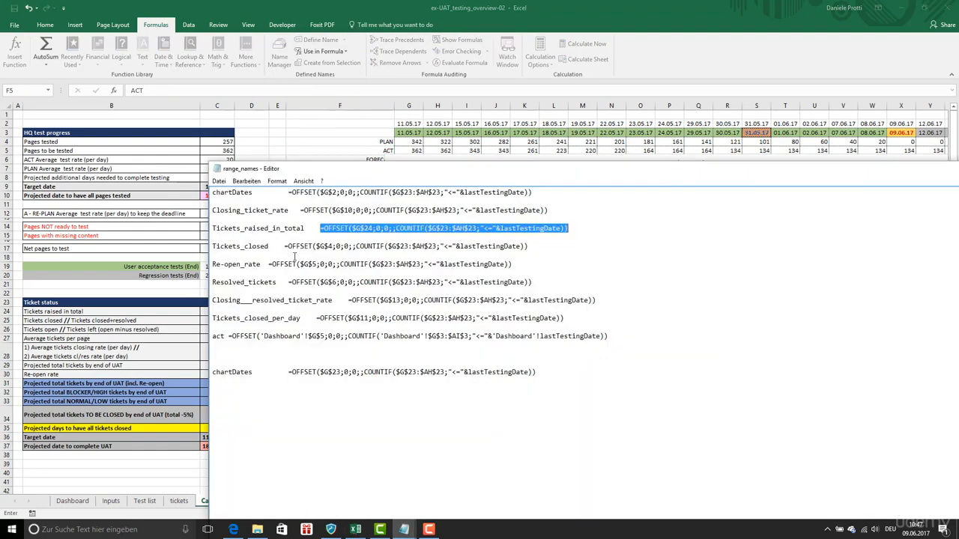
pyautogui.moveTo(305, 228); pyautogui.dragTo(203, 226)
pyautogui.hotkey('ctrl', 'c')
pyautogui.moveTo(840, 171); pyautogui.dragTo(707, 493)
# Try to replace the date and value ranges in the blue area's SERIES formula with chart_dates and Tickets_raised_in_total
pyautogui.click(594, 212)
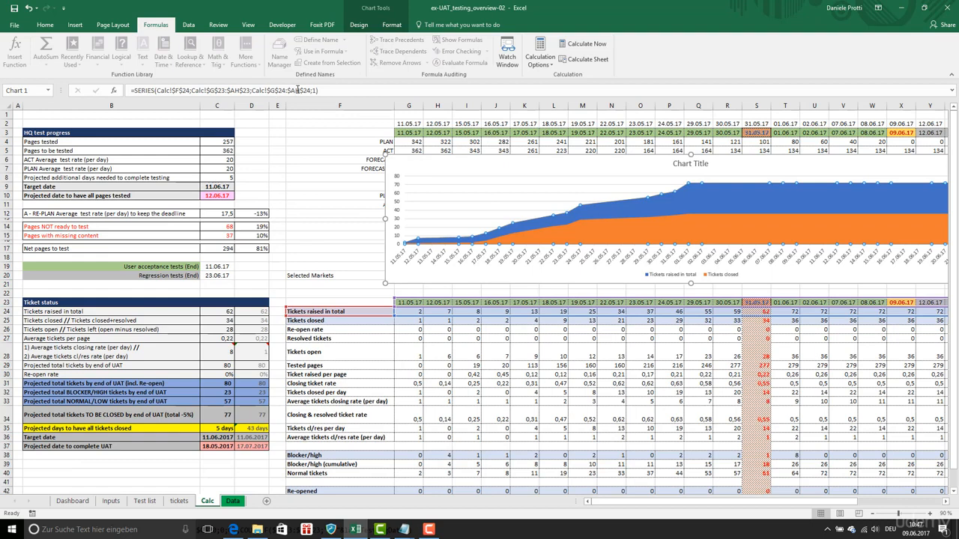
pyautogui.moveTo(192, 91); pyautogui.dragTo(288, 91)
pyautogui.write('chart')
pyautogui.doubleClick(226, 110)
pyautogui.write('ti')
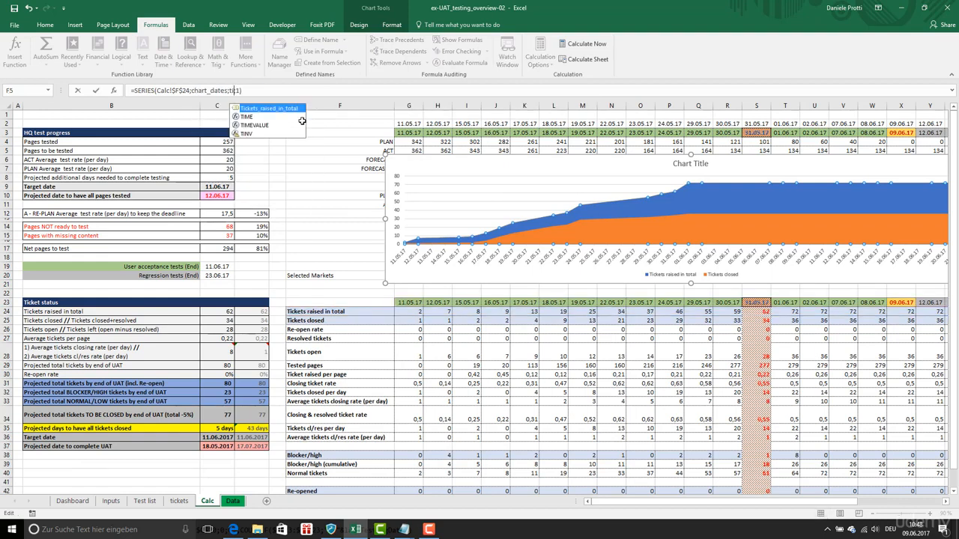
pyautogui.doubleClick(295, 111)
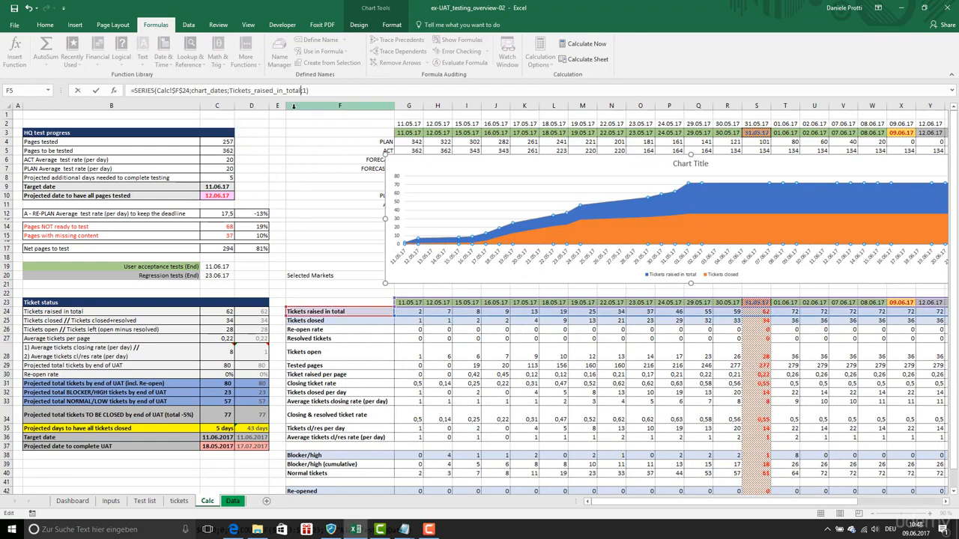
pyautogui.moveTo(299, 91); pyautogui.dragTo(193, 91)
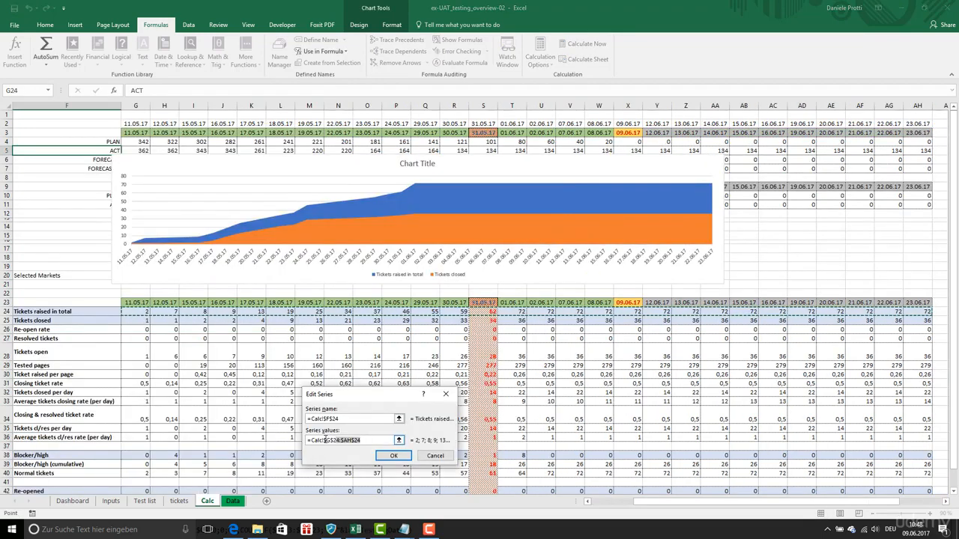
# Try to set the series values of Tickets raised in total to =tickets_raised_in_total, correcting the misspelled ticketa_raised_in_total
pyautogui.write('ticketa_raised_in')
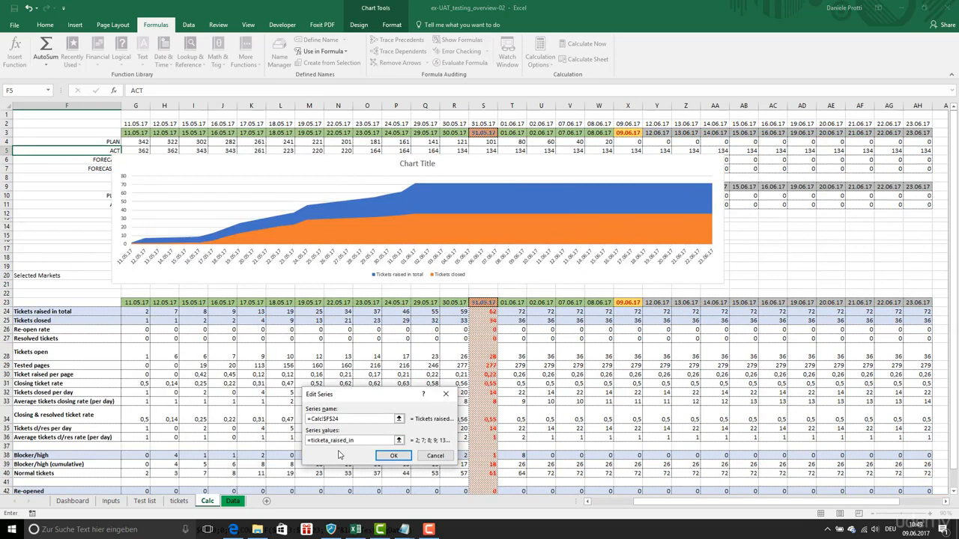
pyautogui.write('_total')
pyautogui.press('Return')
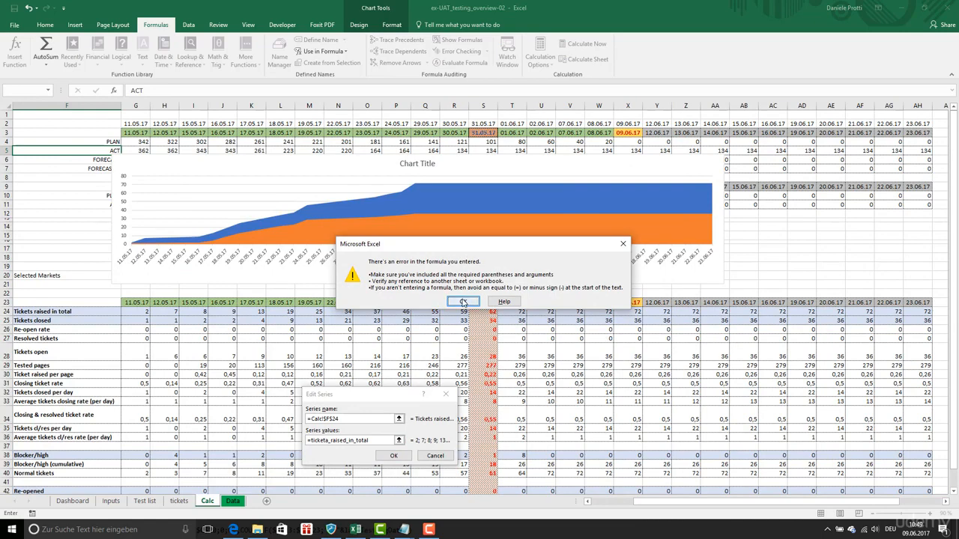
pyautogui.click(470, 304)
pyautogui.click(328, 440)
pyautogui.press('BackSpace')
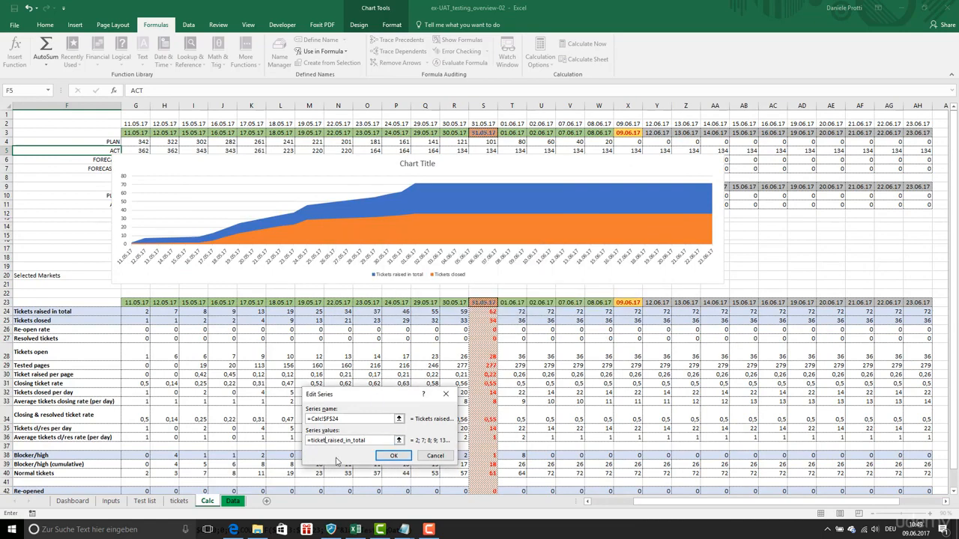
pyautogui.write('s')
pyautogui.press('Return')
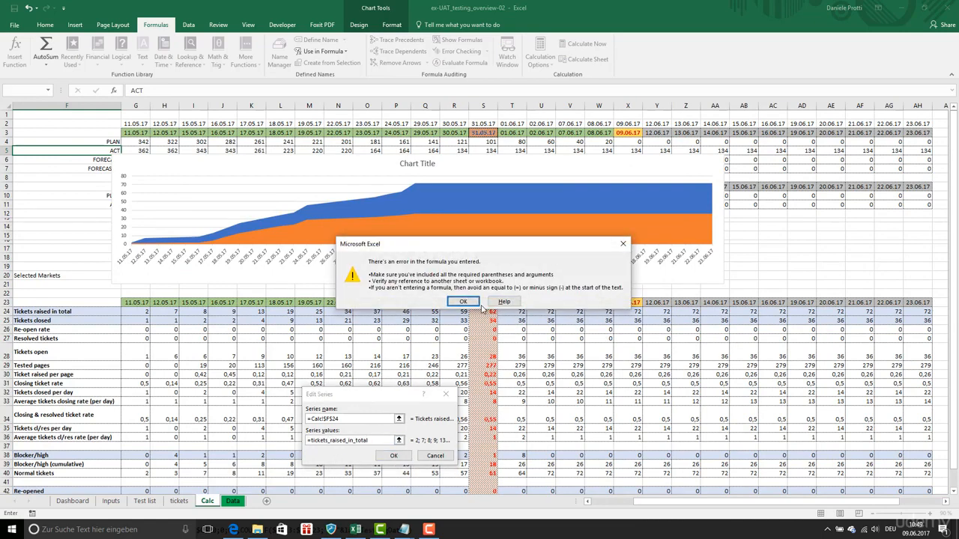
pyautogui.click(466, 303)
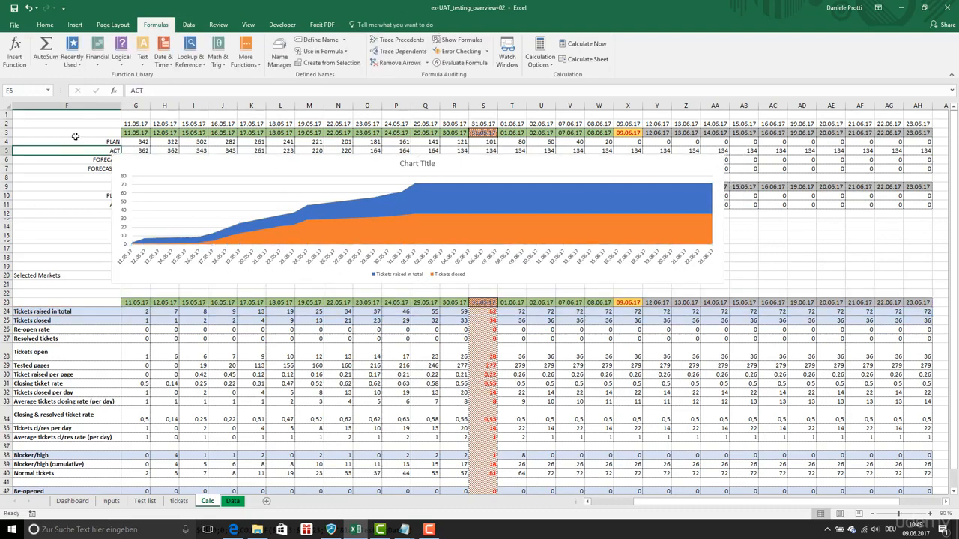
# Try to set the series values of Tickets raised in total to =Calc!Tickets_raised_in_total, using the existing defined name
pyautogui.click(278, 54)
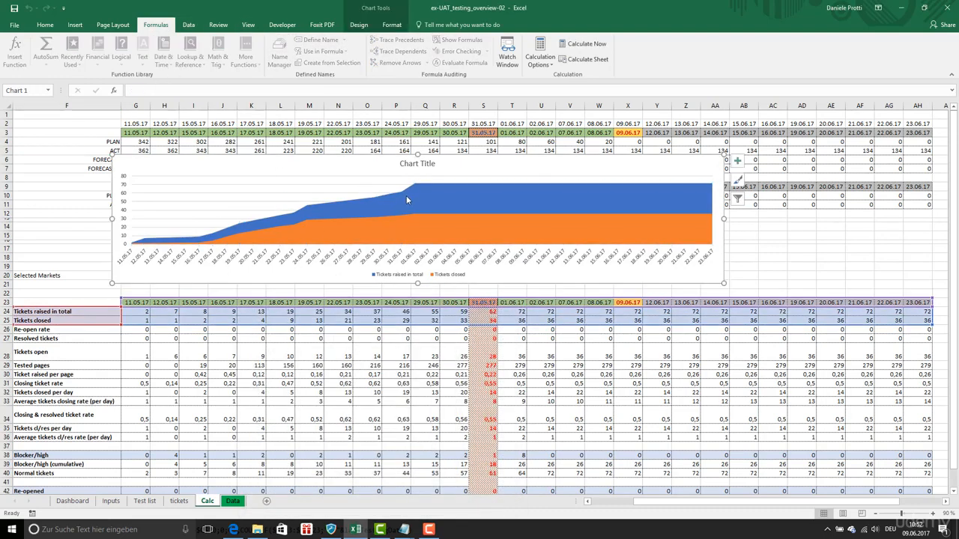
pyautogui.click(406, 195)
pyautogui.rightClick(413, 198)
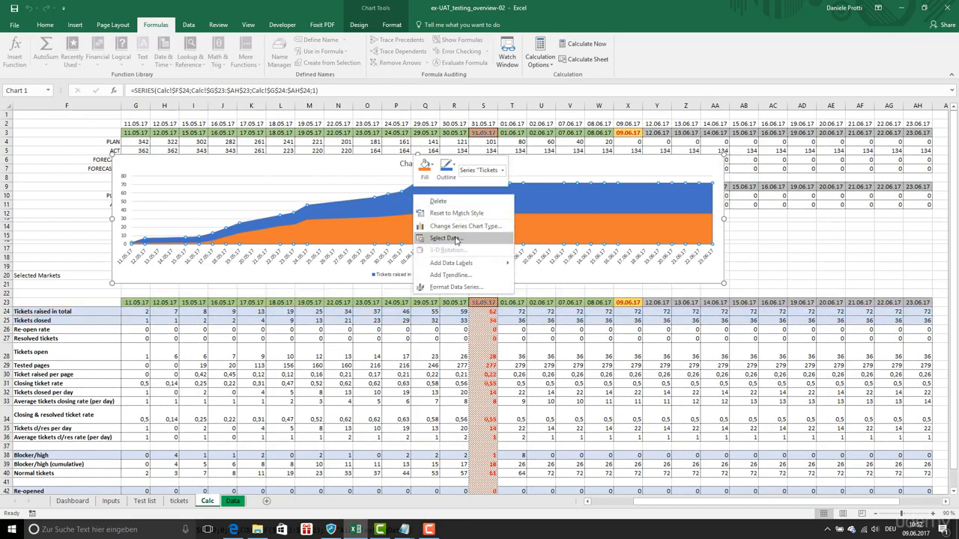
pyautogui.click(449, 241)
pyautogui.click(292, 438)
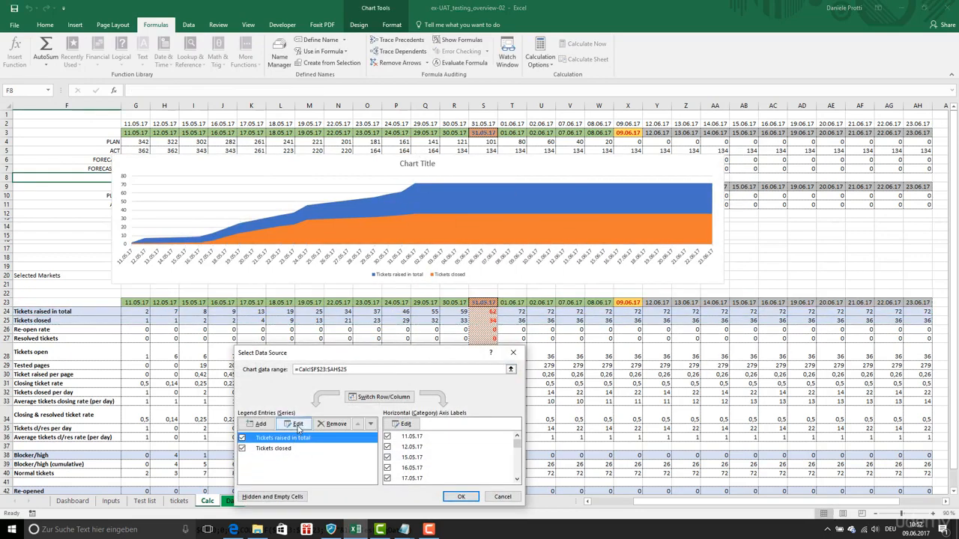
pyautogui.click(294, 424)
pyautogui.moveTo(362, 441); pyautogui.dragTo(411, 443)
pyautogui.click(324, 441)
pyautogui.press('Delete')
pyautogui.hotkey('ctrl', 'v')
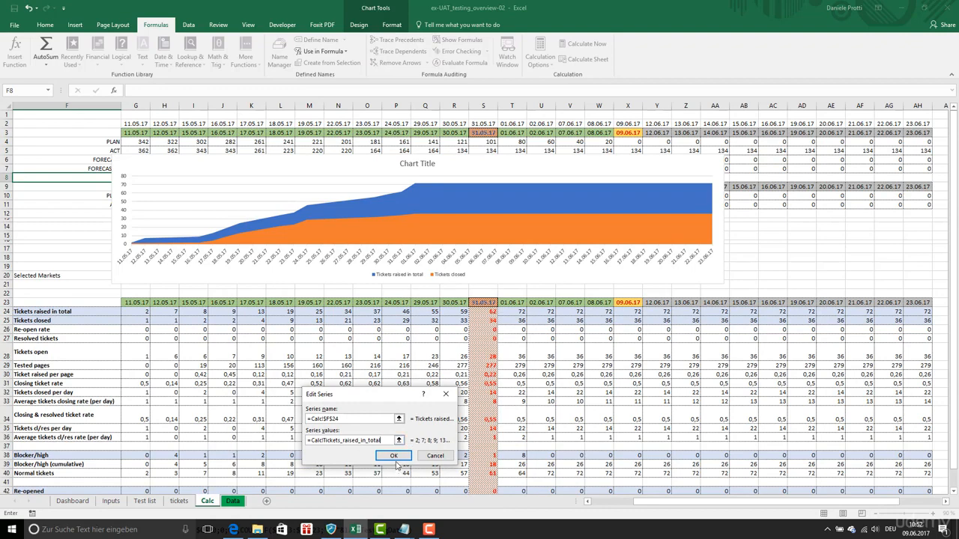
pyautogui.click(393, 454)
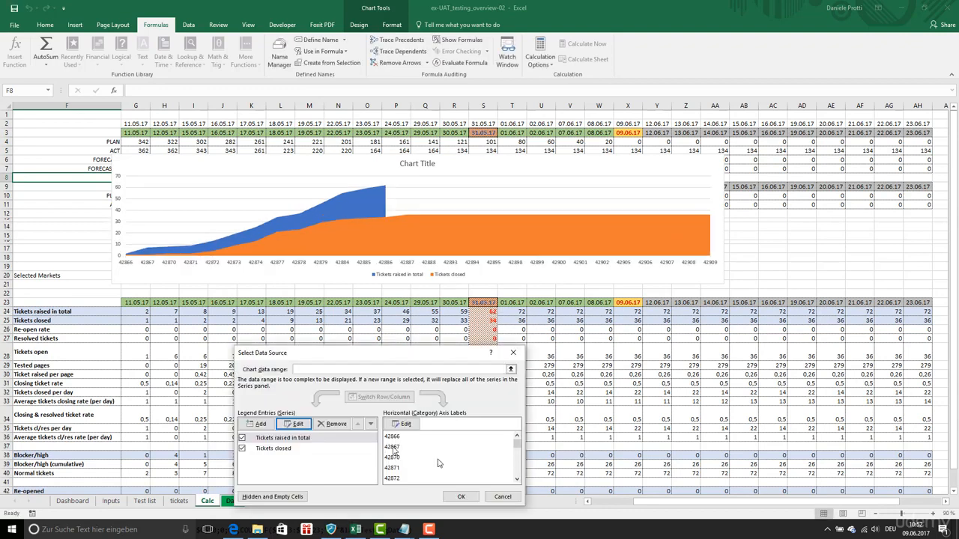
pyautogui.click(498, 497)
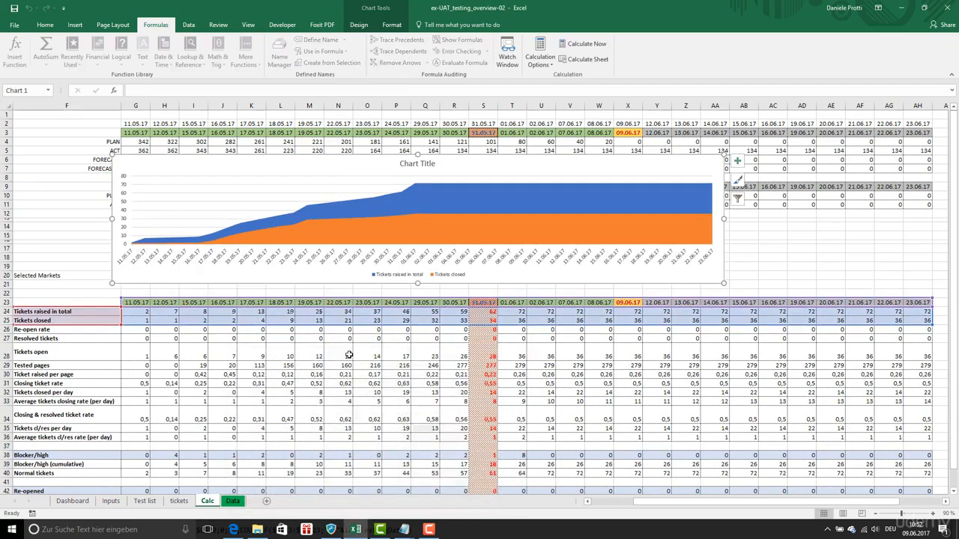
# Link the blue area's series values to the defined name Tickets_raised_in_total on Calc and apply the data source change
pyautogui.click(423, 213)
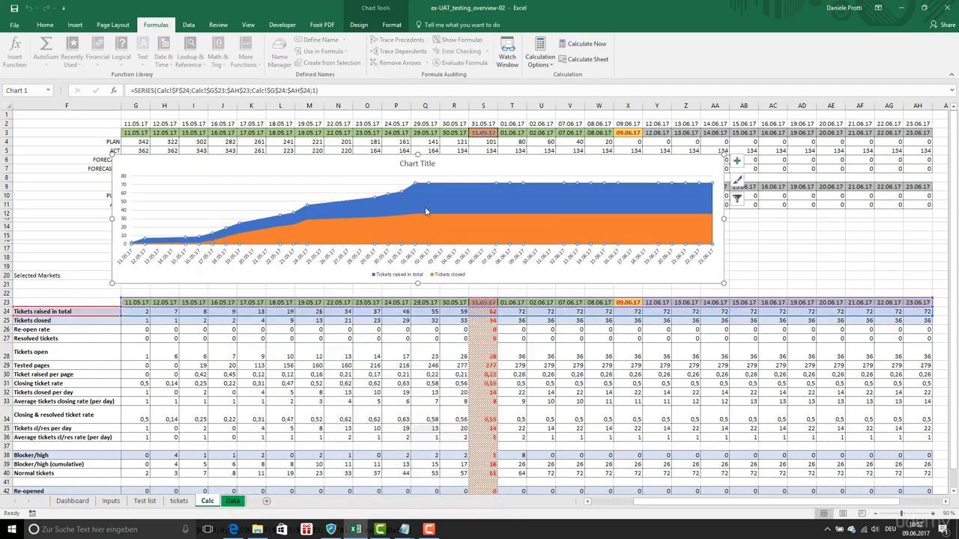
pyautogui.rightClick(427, 210)
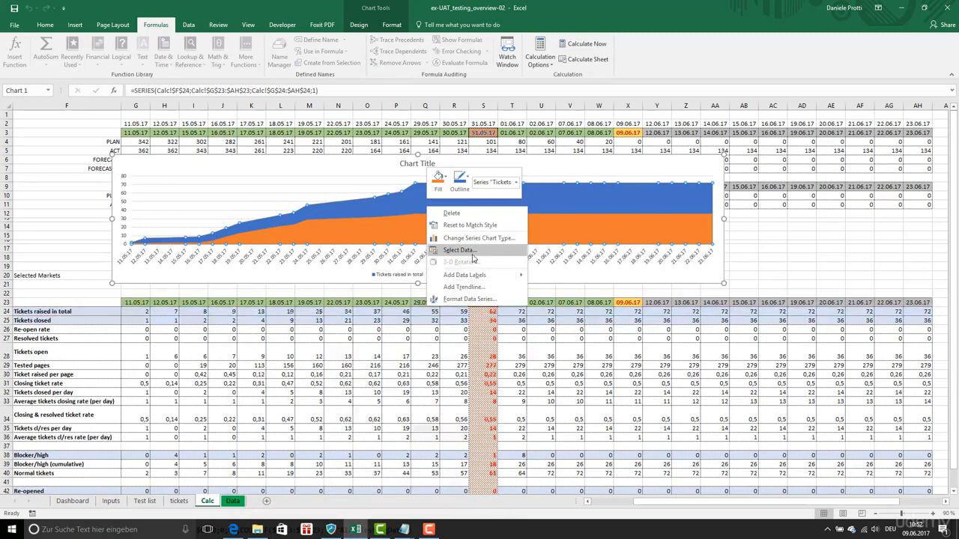
pyautogui.click(459, 250)
pyautogui.click(461, 497)
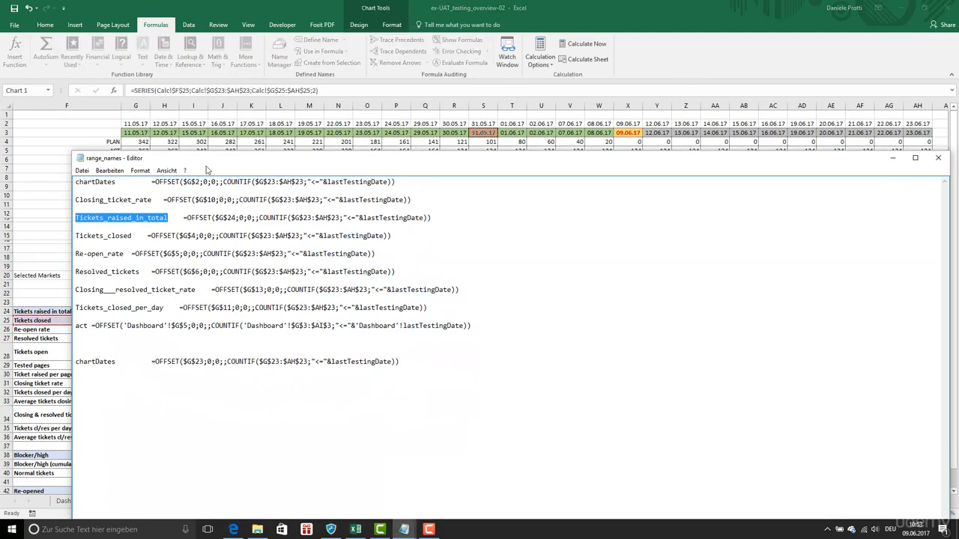
# Define the name Tickets_closed with the matching OFFSET formula based on lastTestingDate, taken from the range_names file
pyautogui.moveTo(209, 160); pyautogui.dragTo(361, 169)
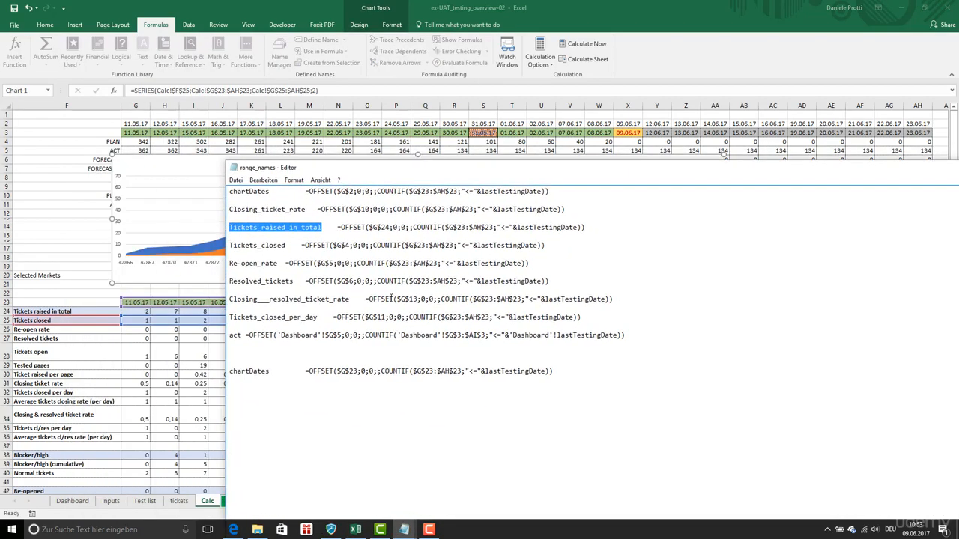
pyautogui.click(347, 245)
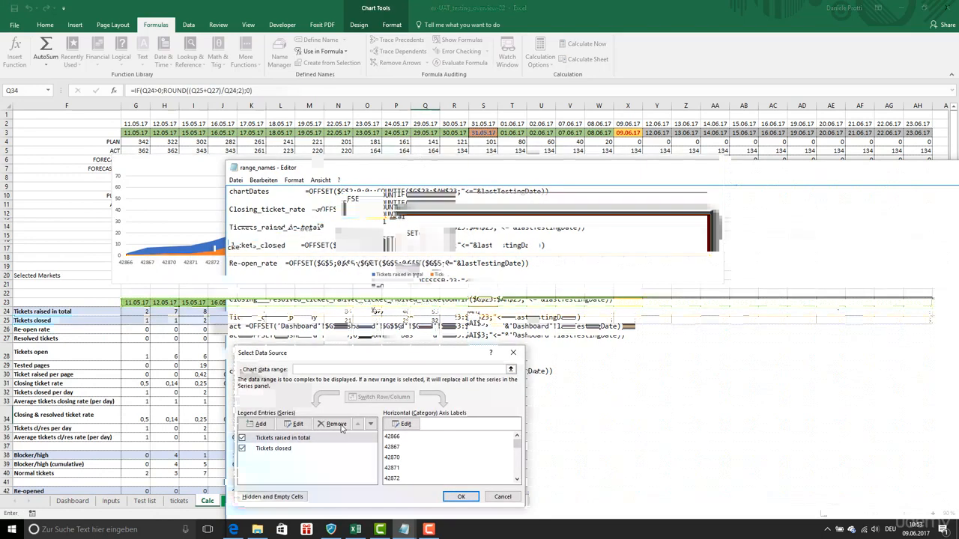
pyautogui.click(502, 496)
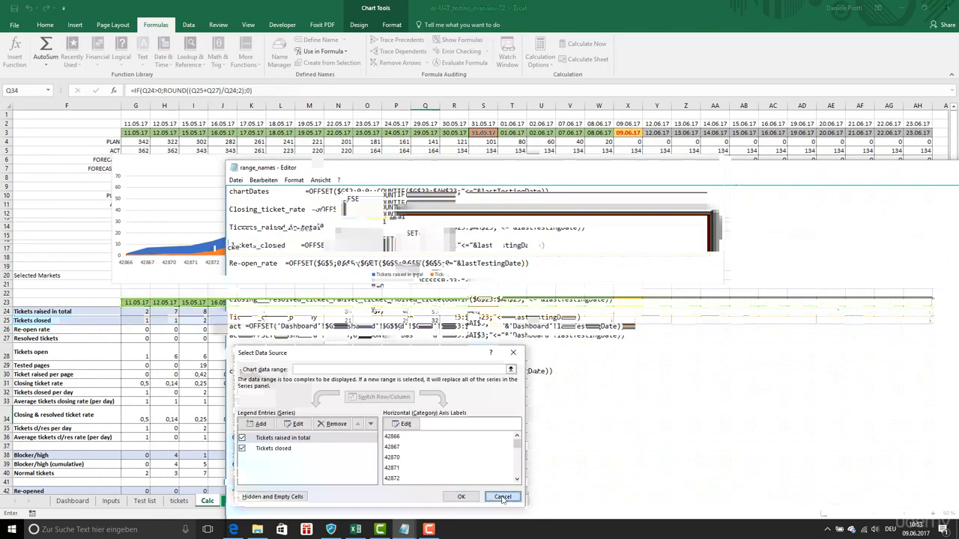
pyautogui.click(53, 320)
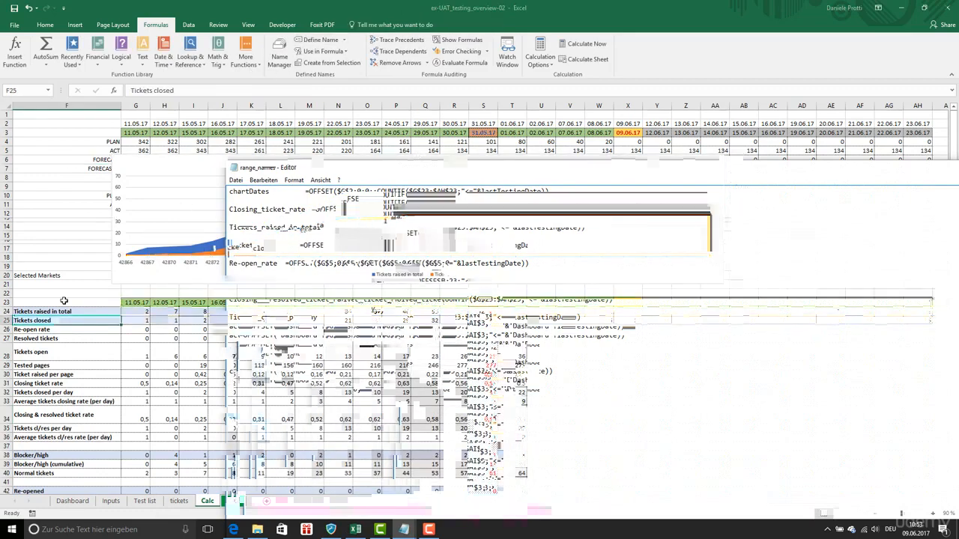
pyautogui.click(319, 40)
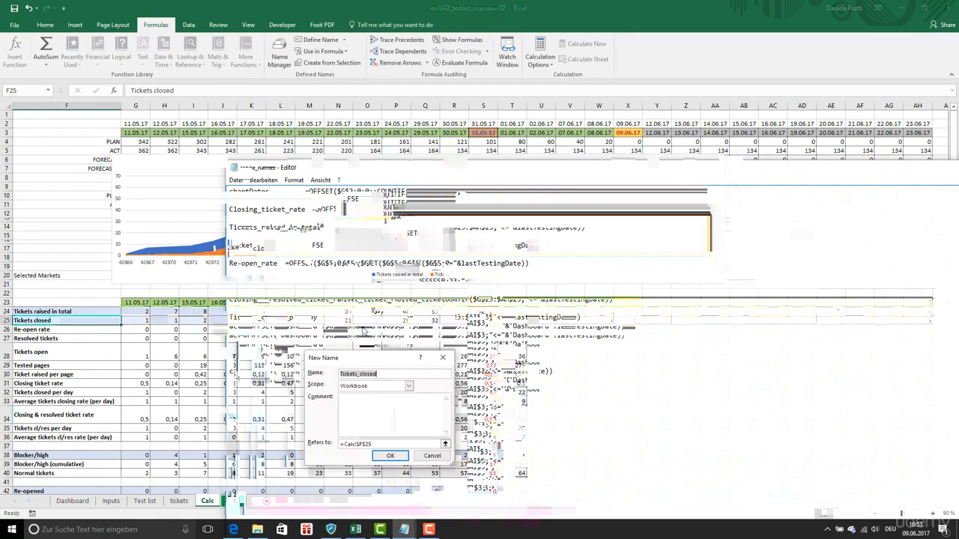
pyautogui.click(363, 374)
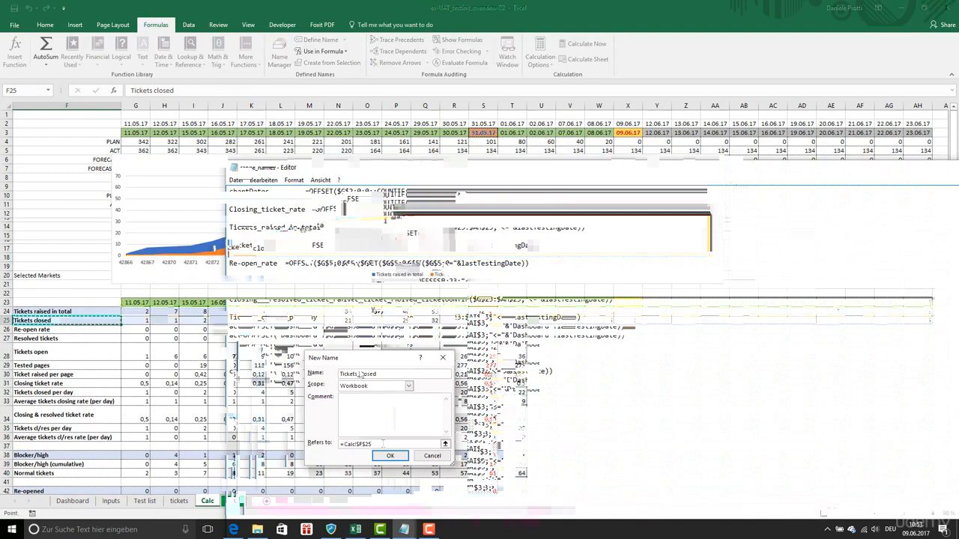
pyautogui.hotkey('ctrl', 'v')
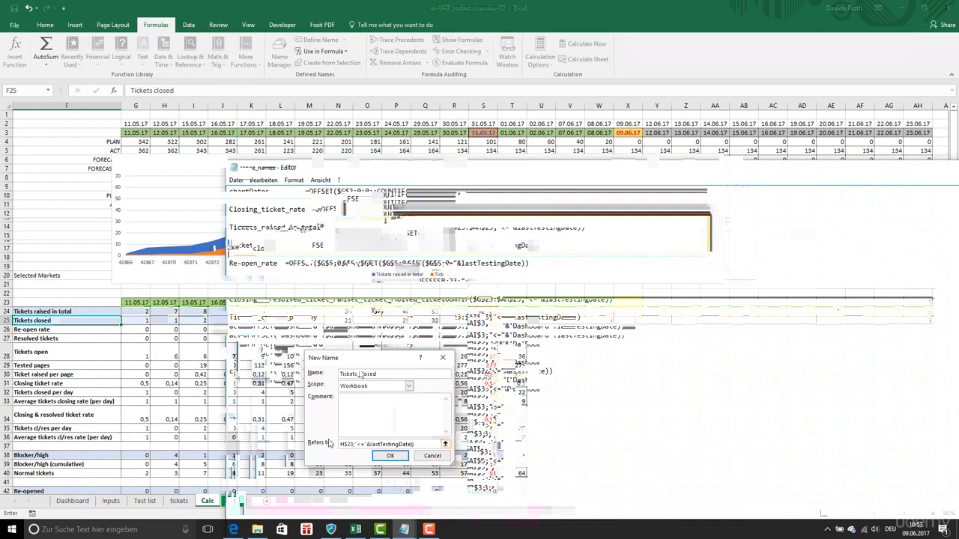
pyautogui.click(390, 456)
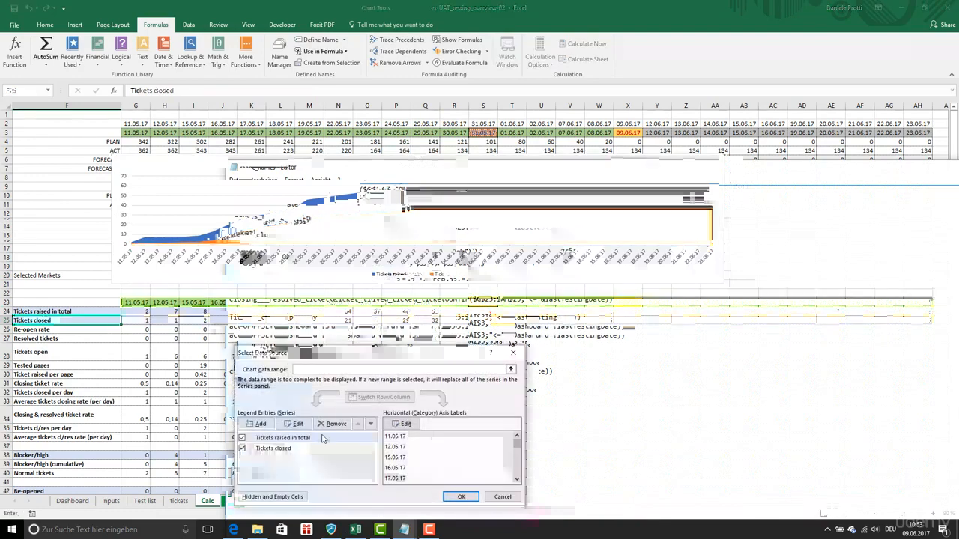
# Link the Tickets closed series to its named range and set the horizontal axis label range to =Calc!chart_dates
pyautogui.click(307, 449)
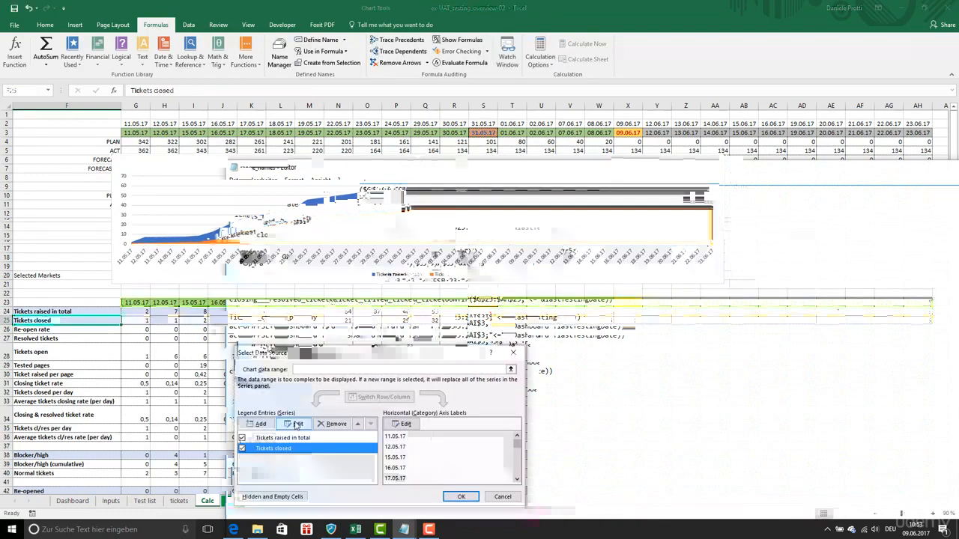
pyautogui.click(296, 424)
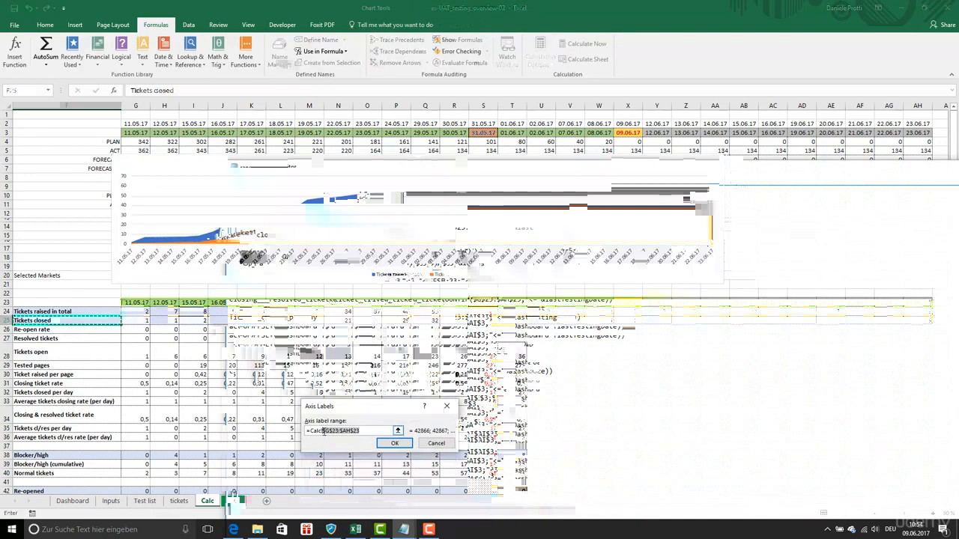
pyautogui.write('chart_dates')
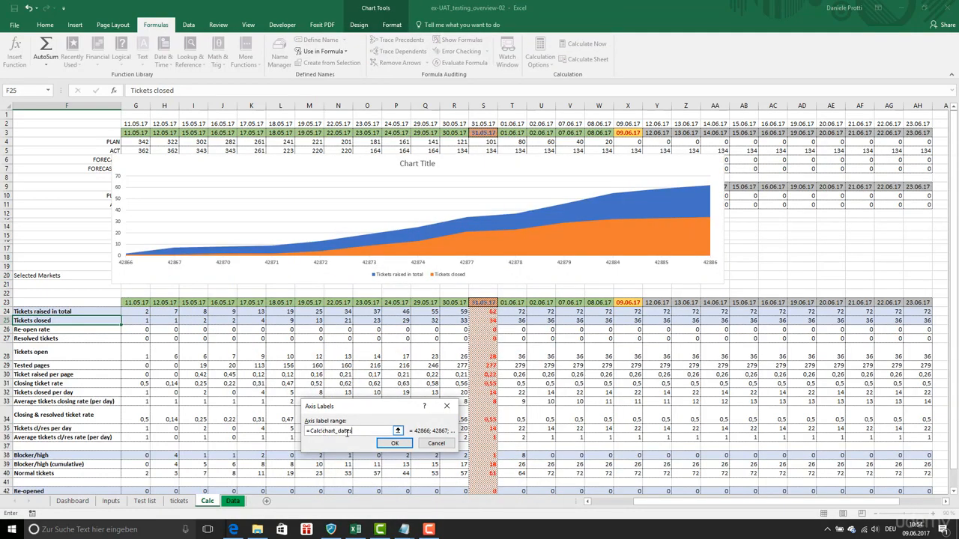
pyautogui.click(394, 443)
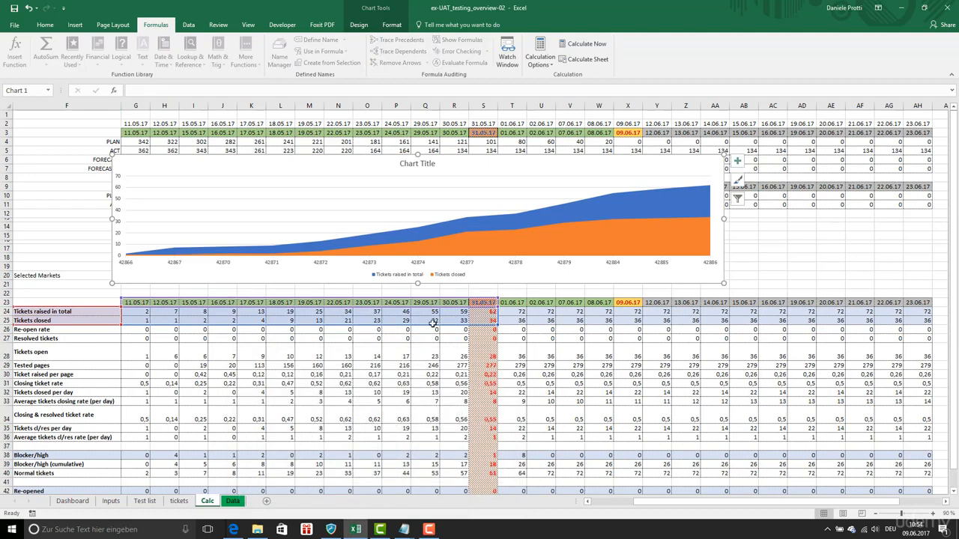
# Format the numbers on the area chart's horizontal axis as dates
pyautogui.click(418, 264)
pyautogui.rightClick(418, 264)
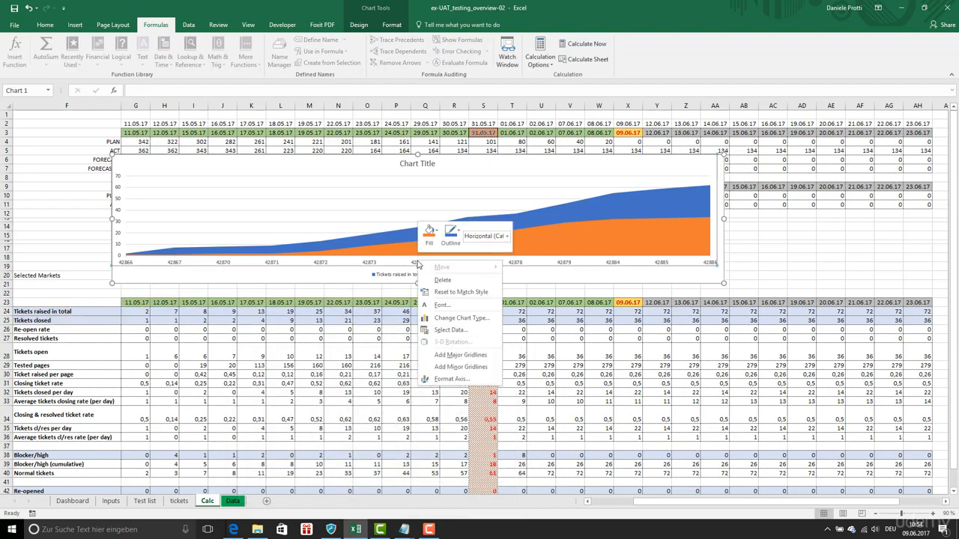
pyautogui.click(450, 380)
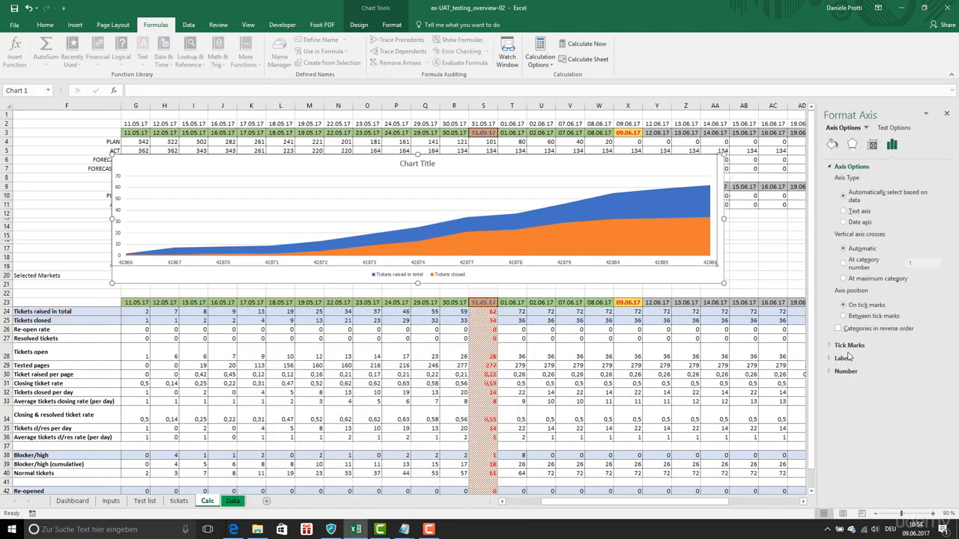
pyautogui.click(847, 371)
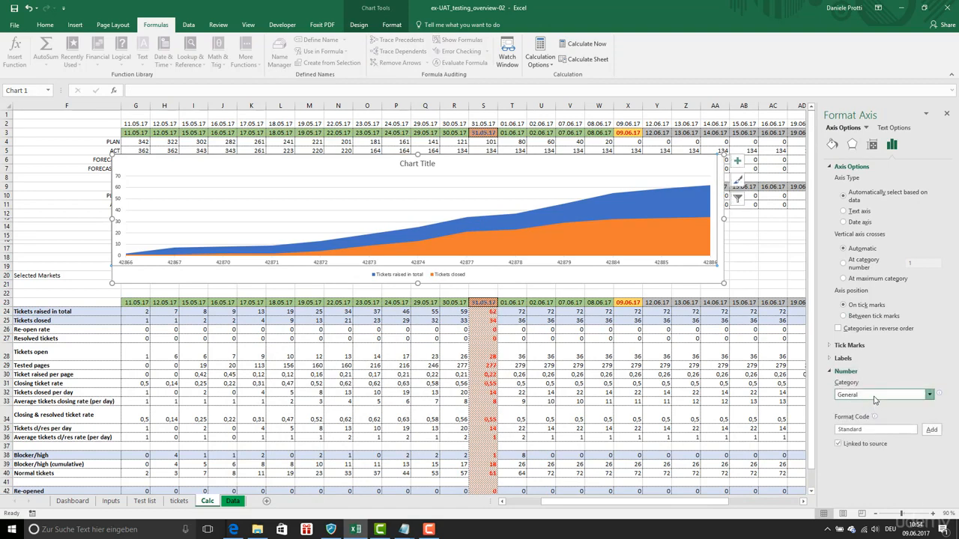
pyautogui.click(873, 395)
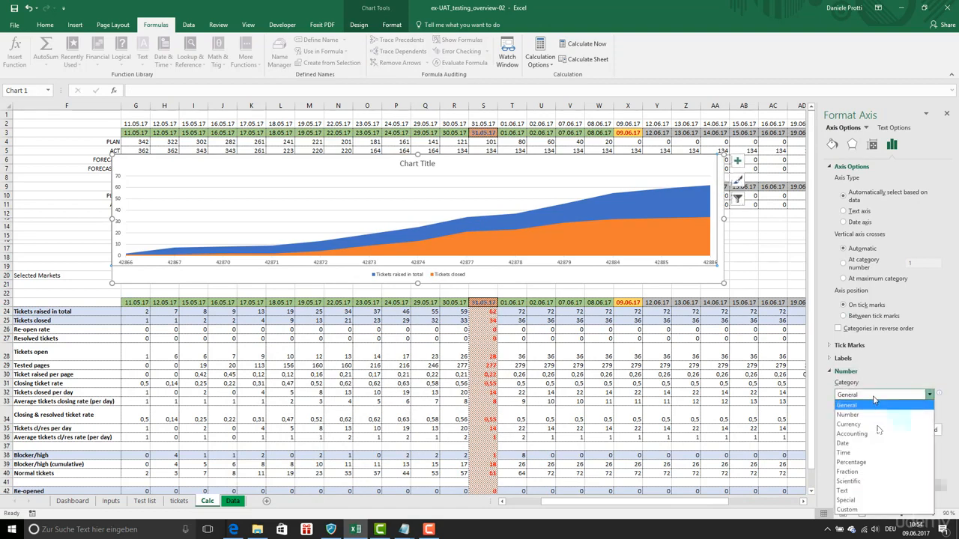
pyautogui.click(766, 274)
pyautogui.click(796, 255)
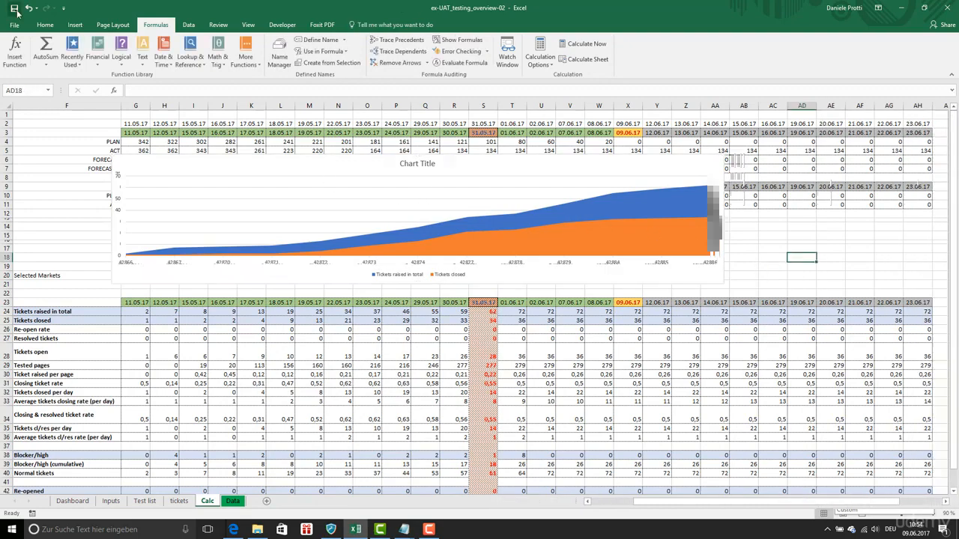
# Move the area chart from the Calc sheet to the Dashboard sheet, below the Plan vs Actual test pages chart
pyautogui.moveTo(150, 165); pyautogui.dragTo(167, 192)
pyautogui.click(618, 502)
pyautogui.rightClick(523, 196)
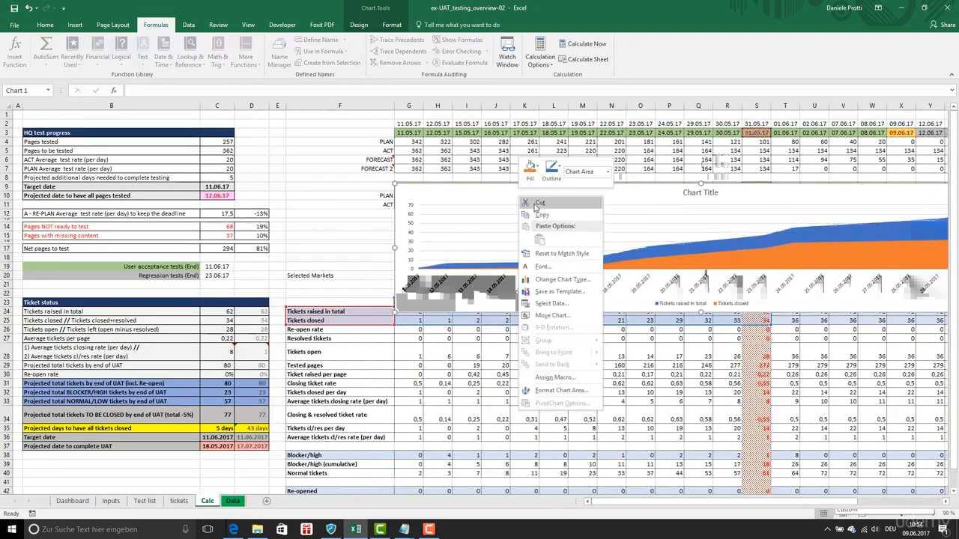
pyautogui.click(535, 204)
pyautogui.click(72, 501)
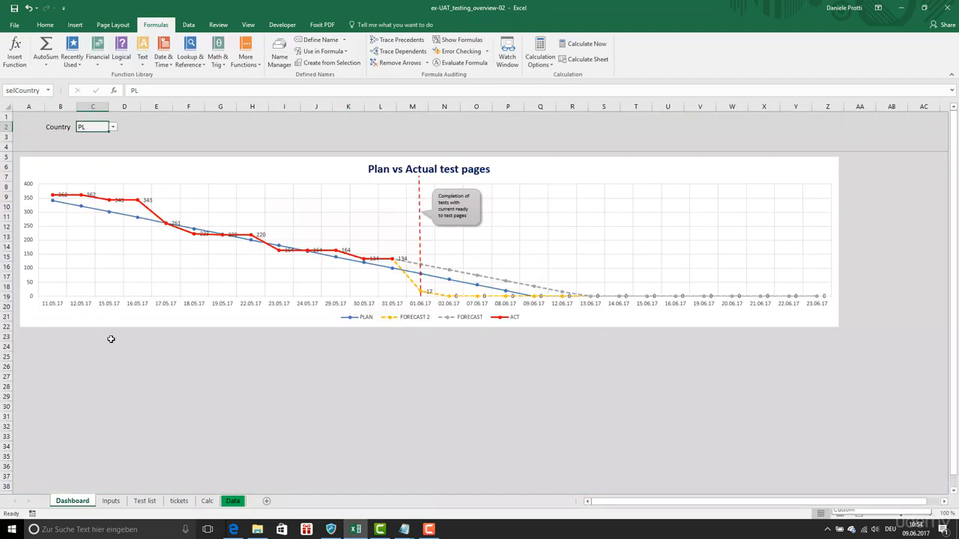
pyautogui.rightClick(110, 339)
pyautogui.click(126, 170)
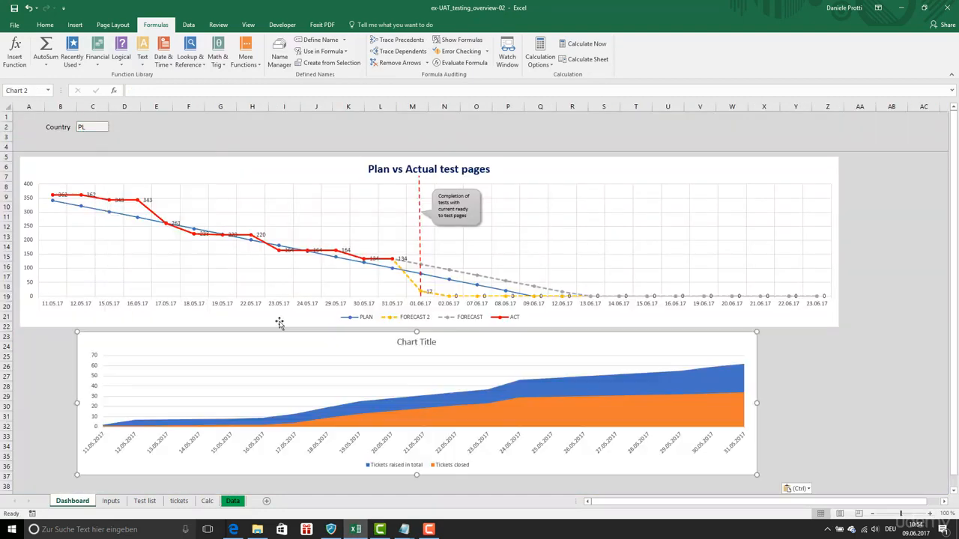
# Align the area chart with the left edge of the Plan vs Actual chart and narrow it to about half that chart's width
pyautogui.moveTo(606, 350); pyautogui.dragTo(546, 342)
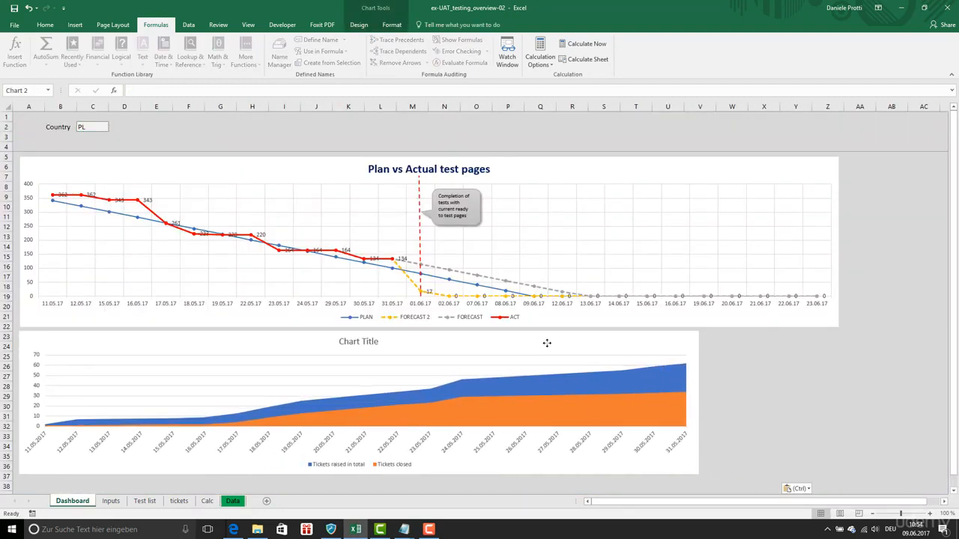
pyautogui.moveTo(417, 409); pyautogui.dragTo(415, 409)
pyautogui.click(444, 397)
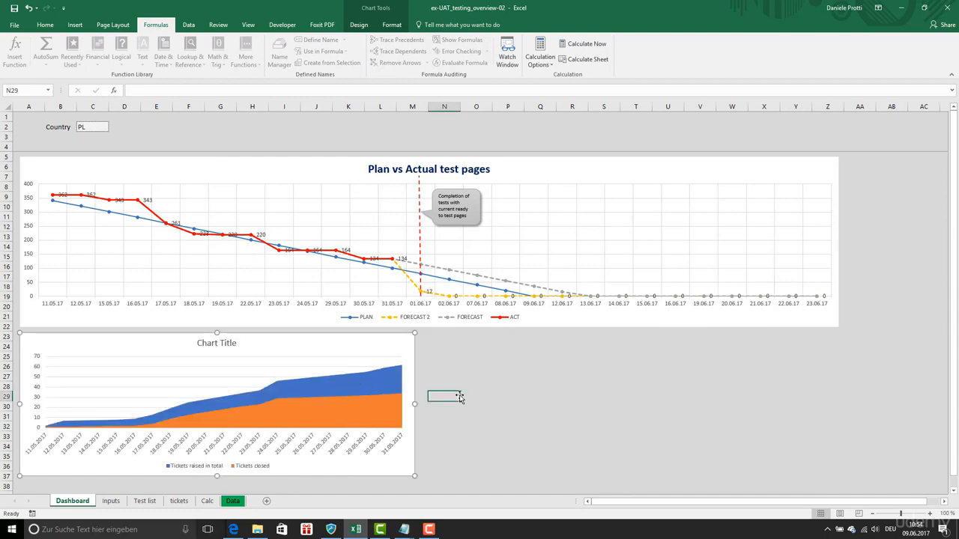
# Move the Last testing date label and value in B6:D6 from Inputs to E2:G2 on the Dashboard and fit column G's width
pyautogui.click(145, 501)
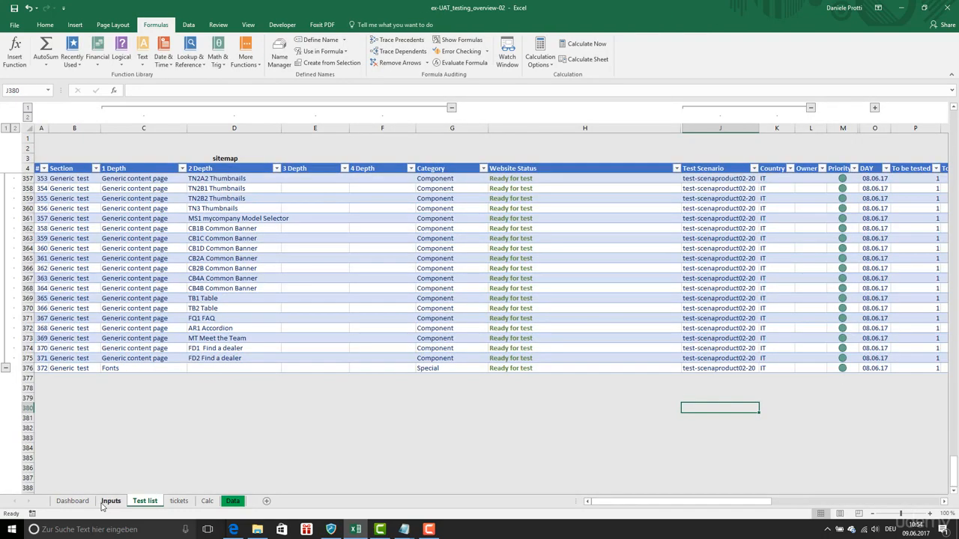
pyautogui.click(111, 501)
pyautogui.moveTo(70, 169); pyautogui.dragTo(133, 170)
pyautogui.rightClick(133, 170)
pyautogui.click(162, 177)
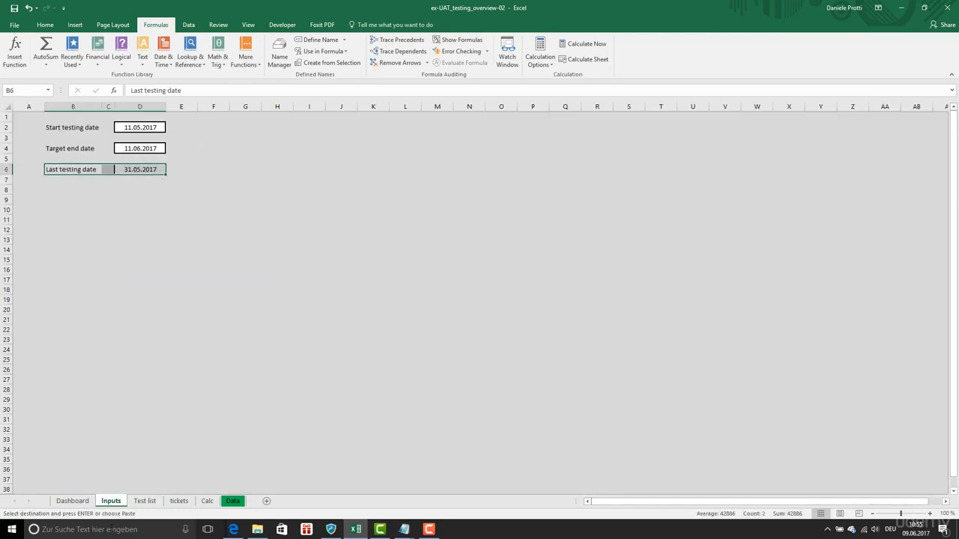
pyautogui.click(73, 501)
pyautogui.rightClick(165, 128)
pyautogui.click(188, 173)
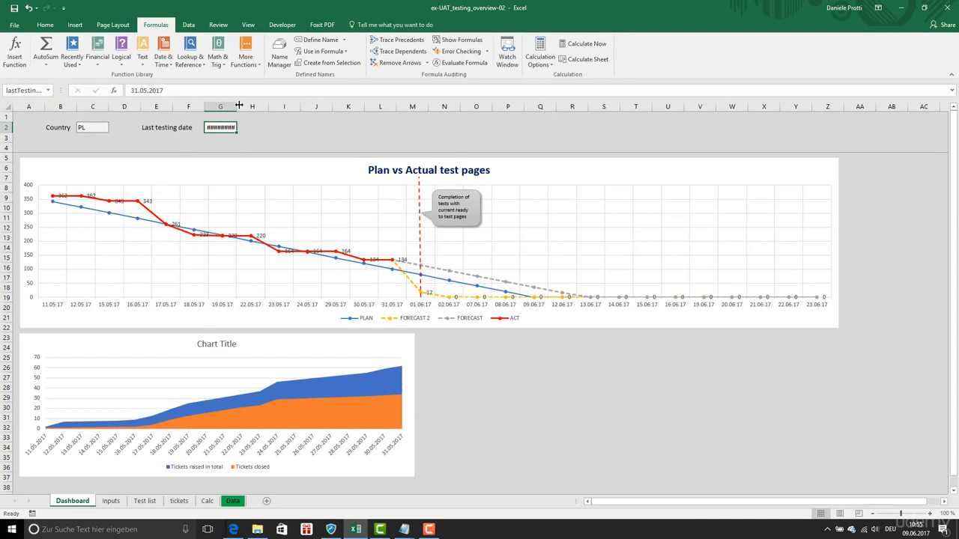
pyautogui.doubleClick(239, 105)
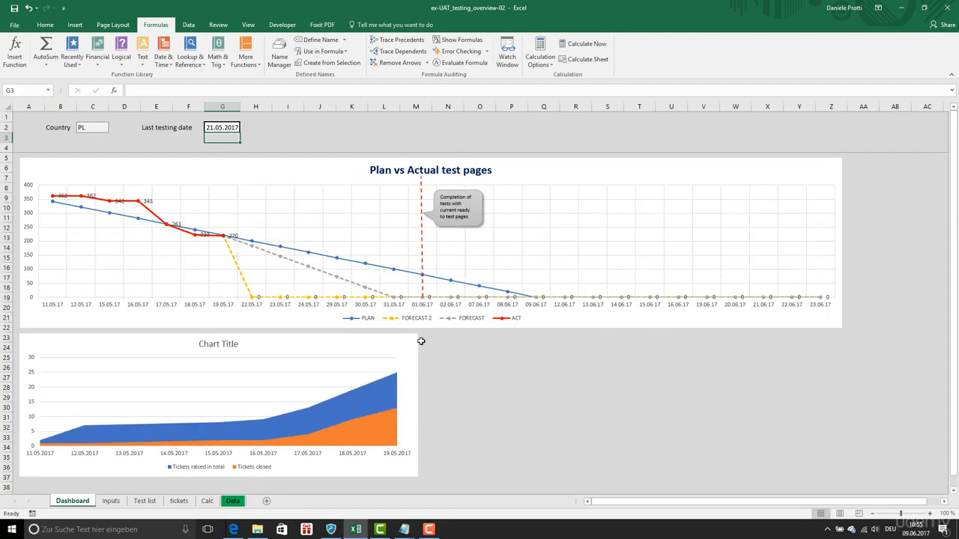
# Move the Start testing date label and value in B2:D2 from Inputs to J2:L2 on the Dashboard and widen column L to fit
pyautogui.click(226, 125)
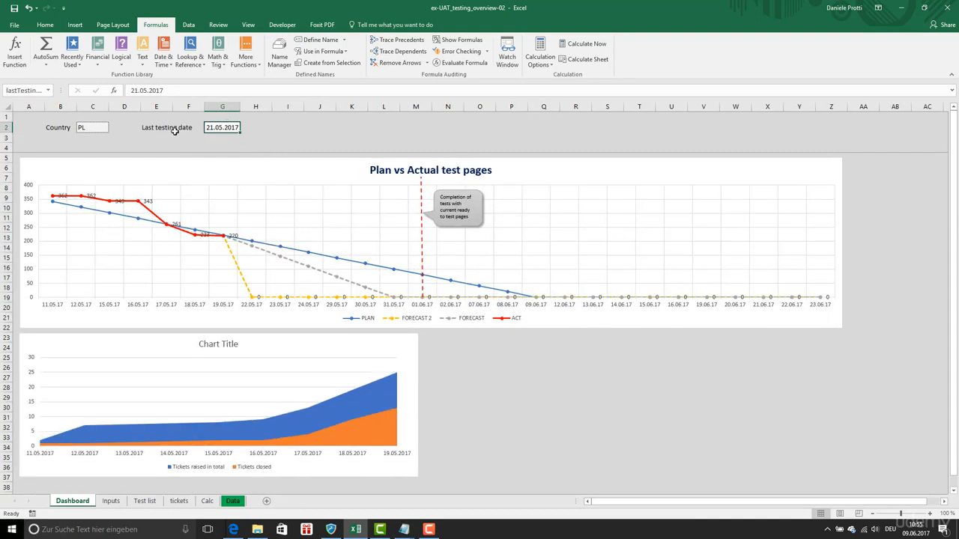
pyautogui.click(111, 501)
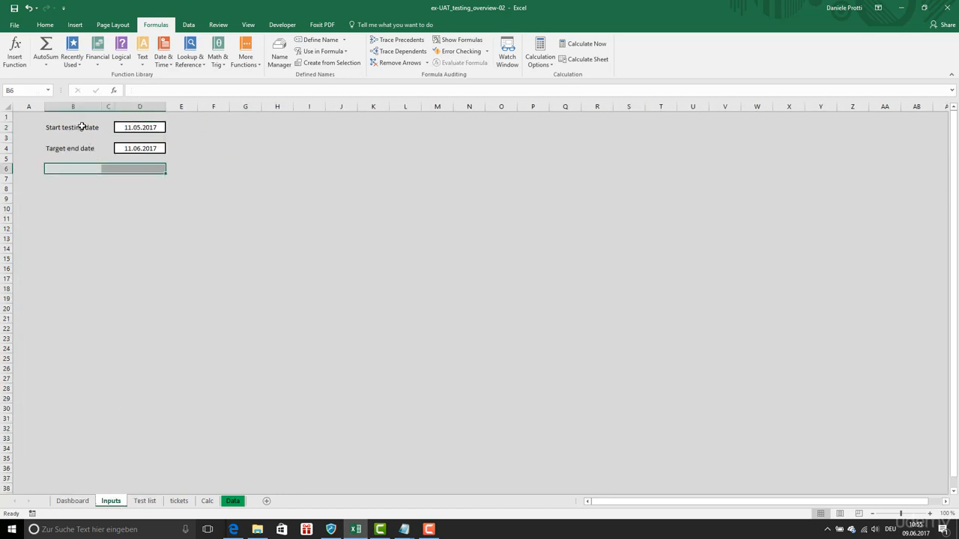
pyautogui.moveTo(83, 127); pyautogui.dragTo(135, 127)
pyautogui.hotkey('ctrl', 'c')
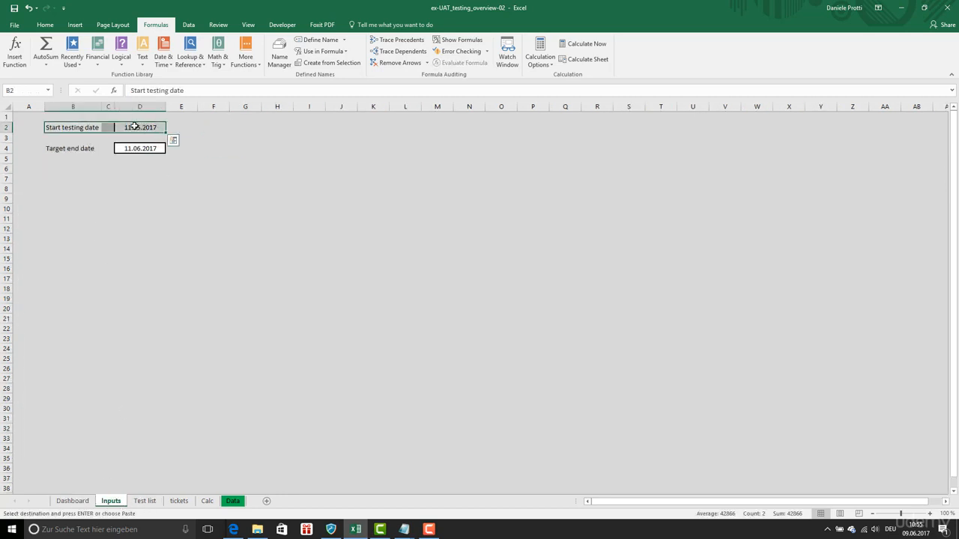
pyautogui.click(87, 501)
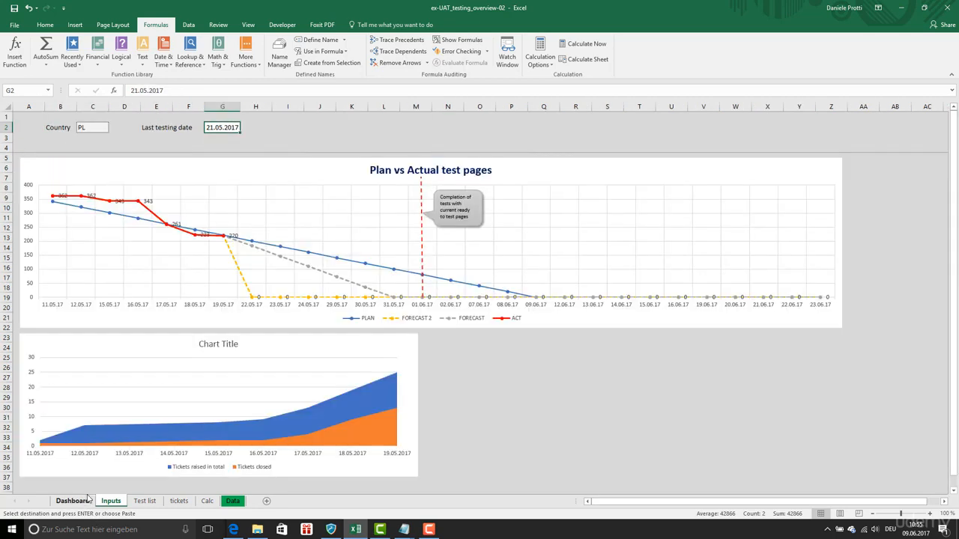
pyautogui.click(324, 126)
pyautogui.press('Return')
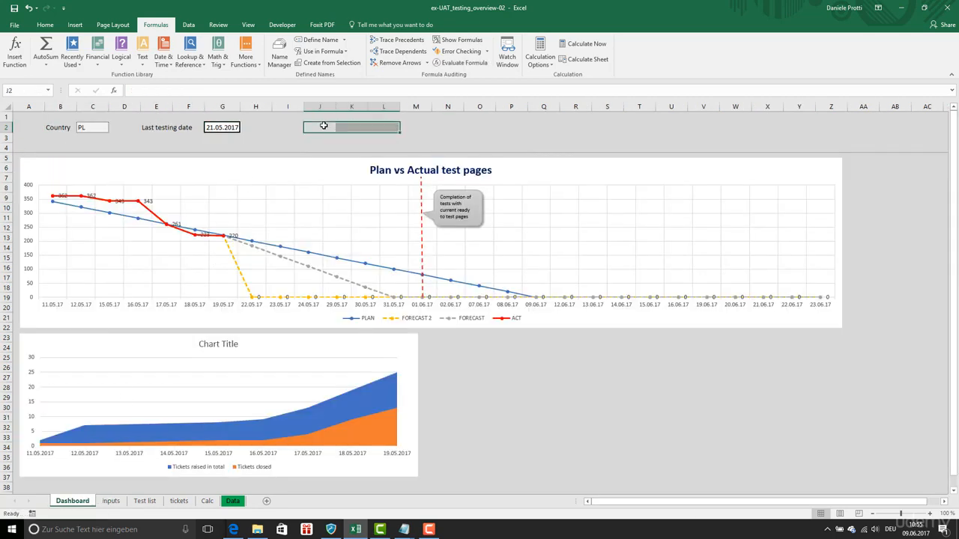
pyautogui.click(373, 137)
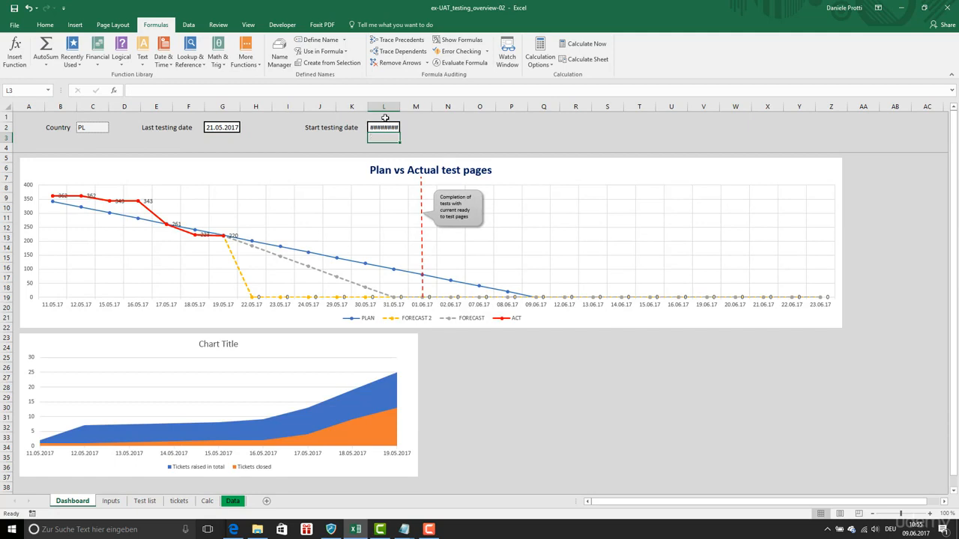
pyautogui.moveTo(400, 106); pyautogui.dragTo(404, 107)
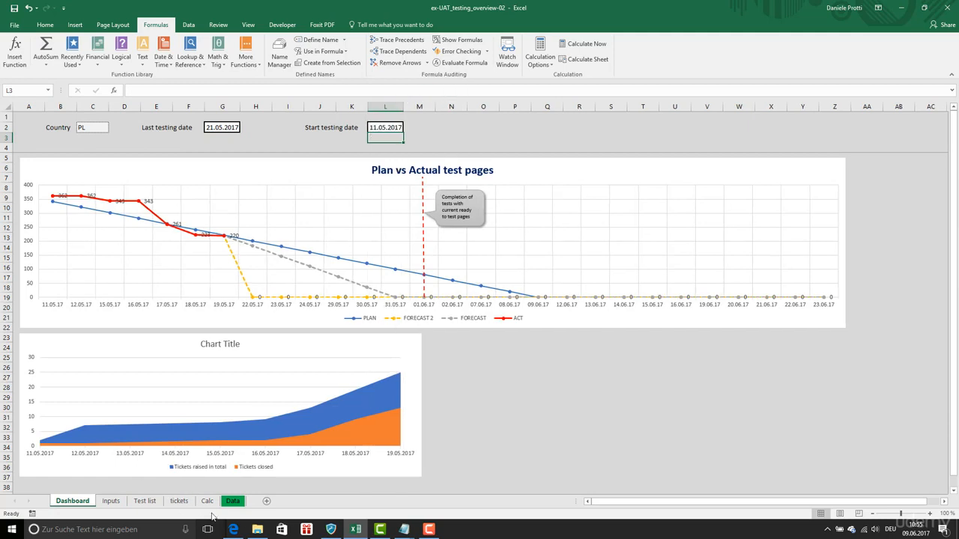
# Move the Target end date label and value in B4:D4 from Inputs to N2:P2 on the Dashboard and fit column P's width
pyautogui.click(110, 501)
pyautogui.moveTo(84, 148); pyautogui.dragTo(141, 150)
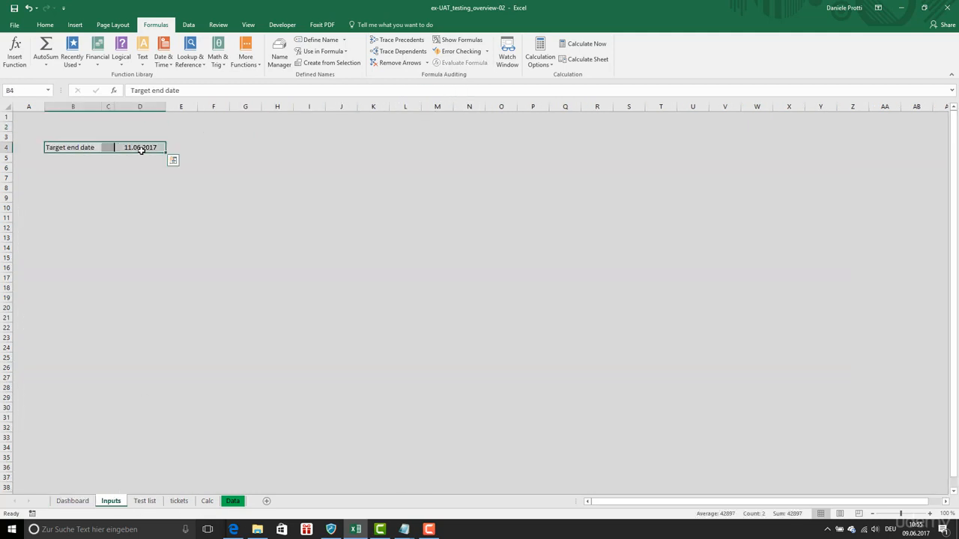
pyautogui.hotkey('ctrl', 'c')
pyautogui.hotkey('ctrl', 'pageup')
pyautogui.click(466, 127)
pyautogui.press('Return')
pyautogui.press('Down')
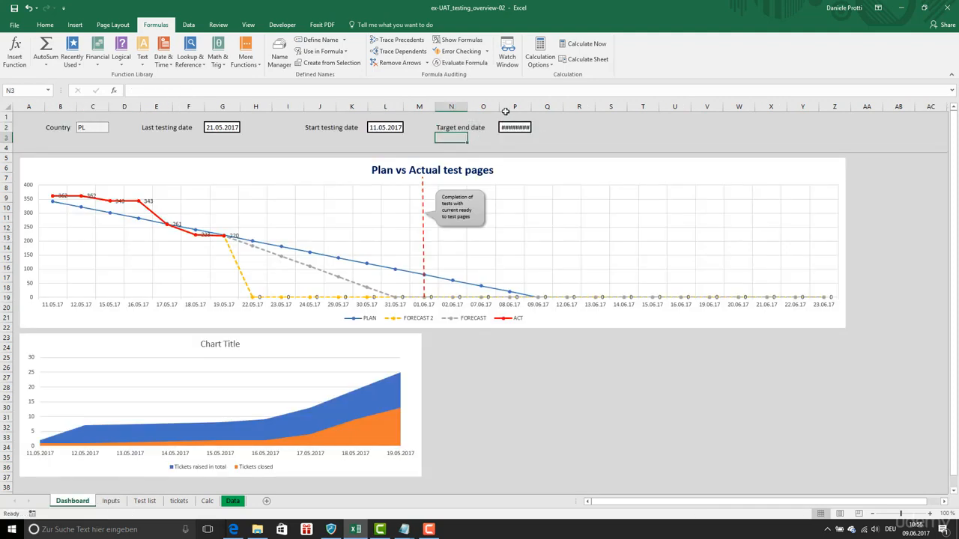
pyautogui.doubleClick(529, 107)
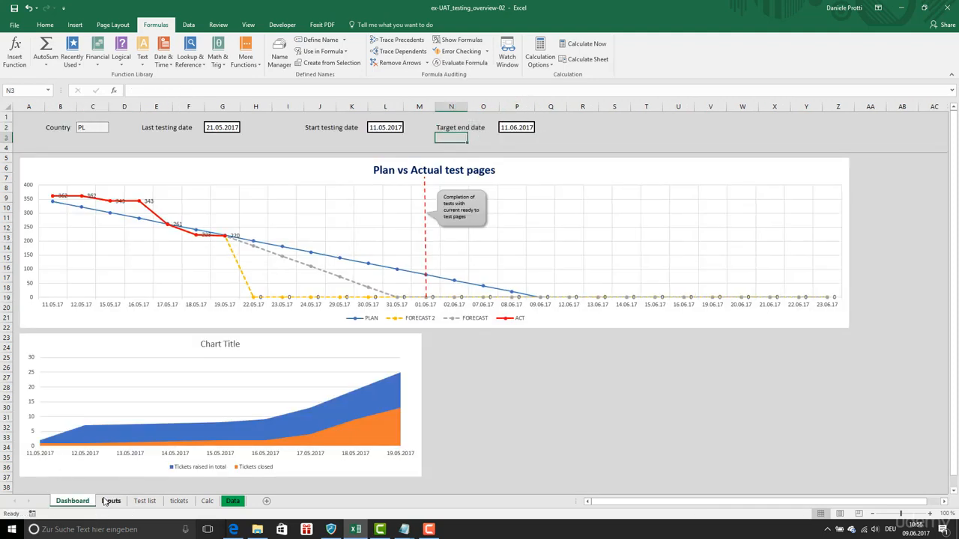
# Delete the emptied Inputs sheet permanently and return to the Dashboard sheet
pyautogui.click(107, 501)
pyautogui.rightClick(105, 501)
pyautogui.click(126, 391)
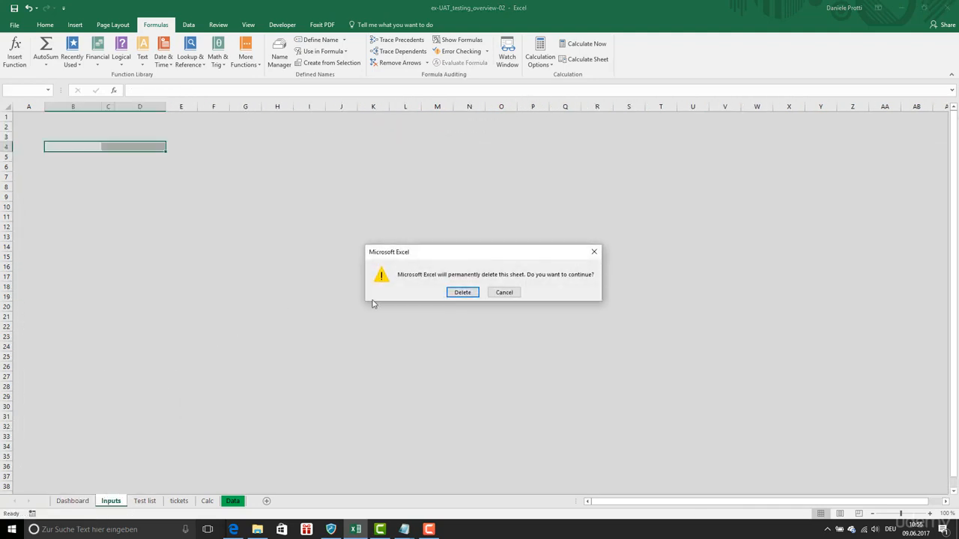
pyautogui.click(462, 292)
pyautogui.click(74, 501)
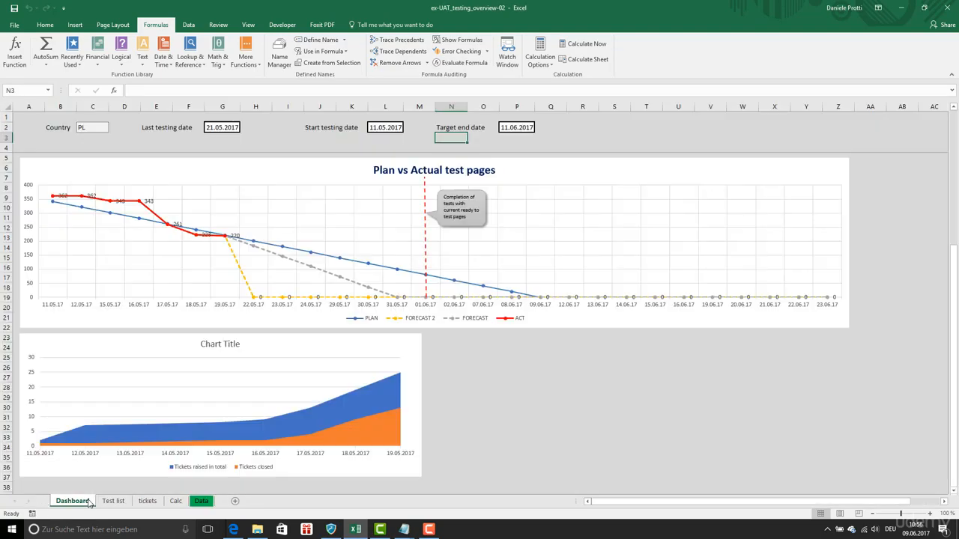
# Move the Last testing date block from E2:G2 to R2:T2 with column T fitted, and delete cells E2:I2, shifting the row left
pyautogui.moveTo(164, 127); pyautogui.dragTo(615, 126)
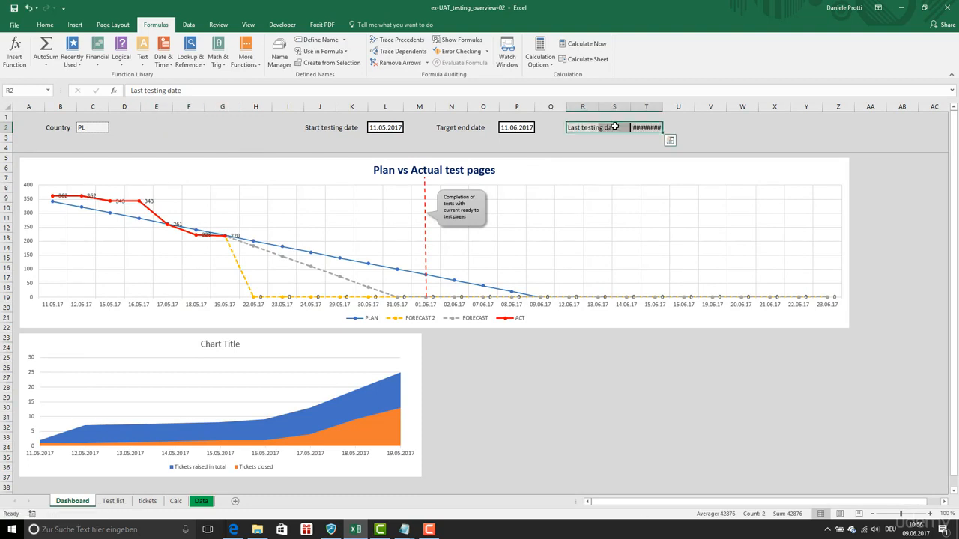
pyautogui.doubleClick(662, 109)
pyautogui.moveTo(144, 128); pyautogui.dragTo(277, 127)
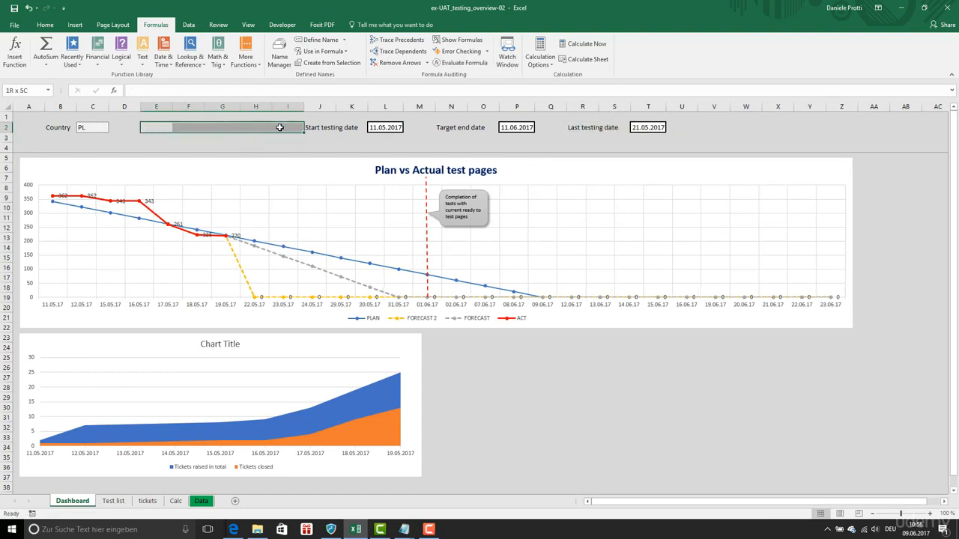
pyautogui.rightClick(277, 126)
pyautogui.click(300, 217)
pyautogui.click(297, 252)
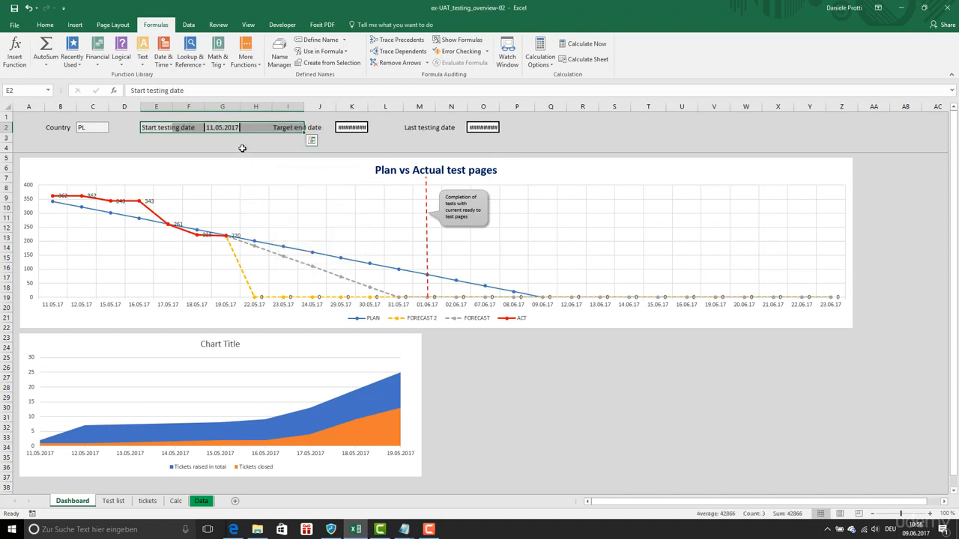
# Widen columns K and O on the Dashboard so their dates fit
pyautogui.click(255, 147)
pyautogui.moveTo(368, 106); pyautogui.dragTo(371, 106)
pyautogui.moveTo(500, 107); pyautogui.dragTo(506, 107)
# Set the Last testing date on the Dashboard to 31.05.2017
pyautogui.click(479, 127)
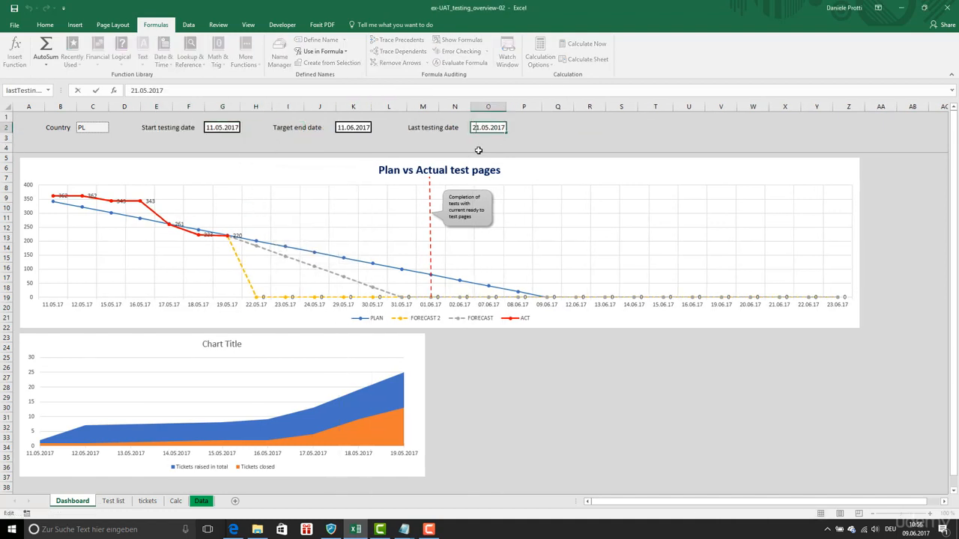
pyautogui.press('BackSpace')
pyautogui.write('3')
pyautogui.press('Return')
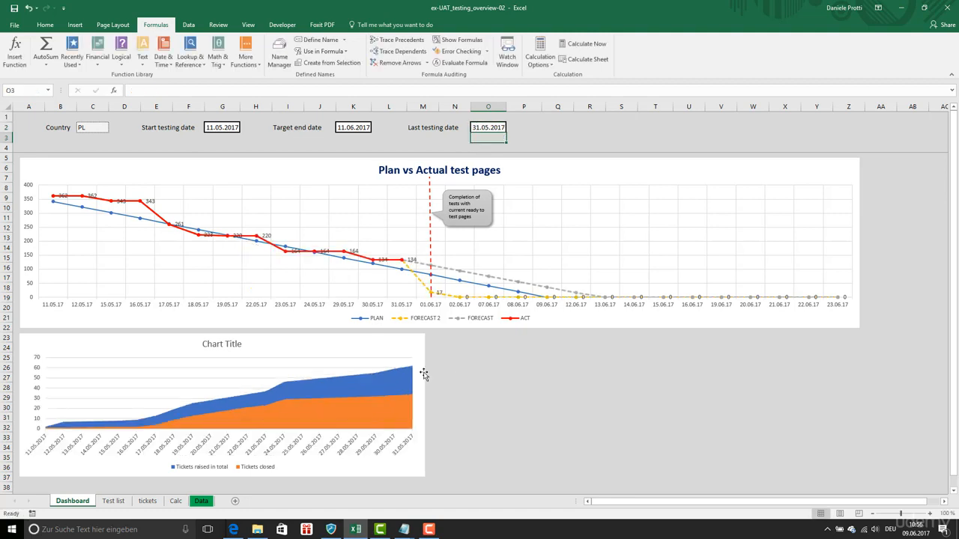
# Build the area chart's title text in Calc cell B39 with the formula =F24&" vs "&F25
pyautogui.click(235, 346)
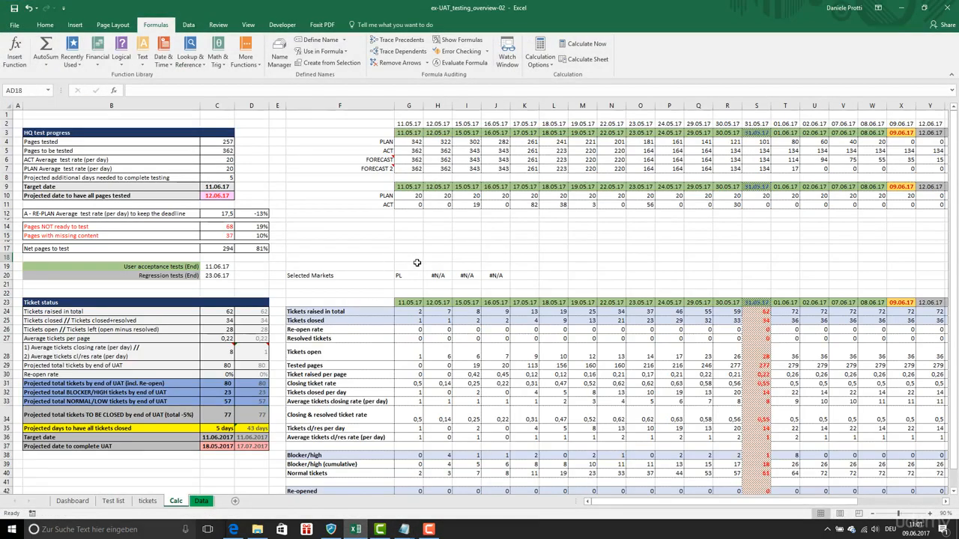
pyautogui.click(109, 465)
pyautogui.write('=')
pyautogui.click(308, 311)
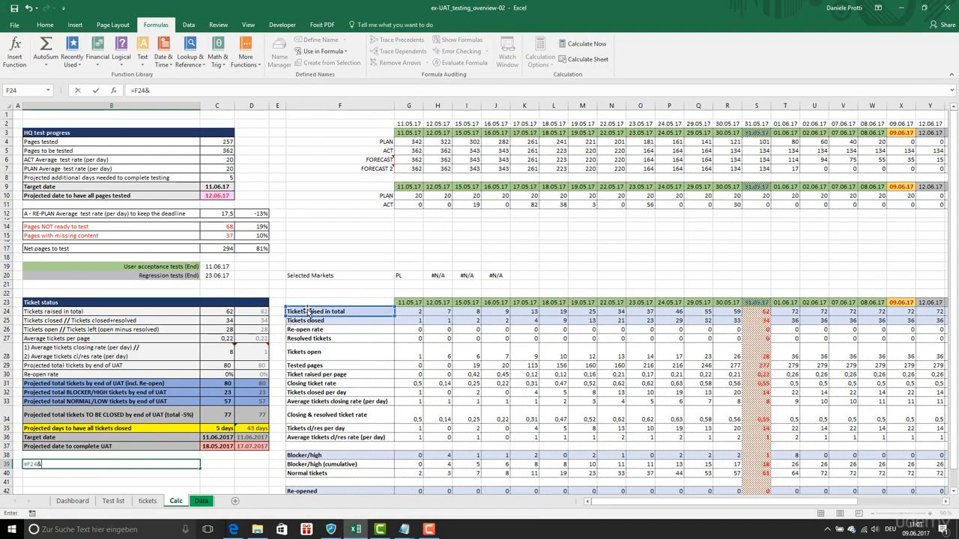
pyautogui.write('&" vs "&')
pyautogui.click(323, 321)
pyautogui.press('Return')
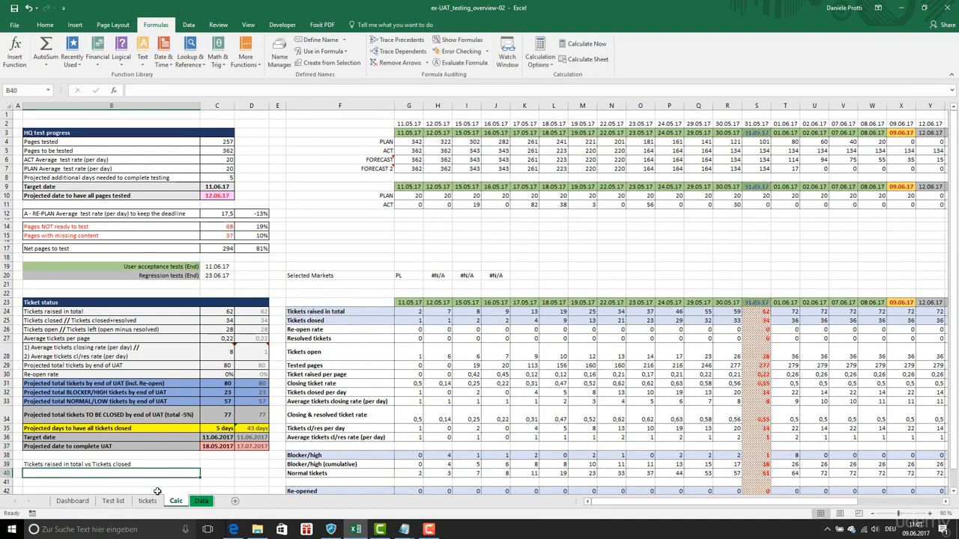
# Link the area chart's title on the Dashboard to cell B39 of the Calc sheet
pyautogui.click(72, 502)
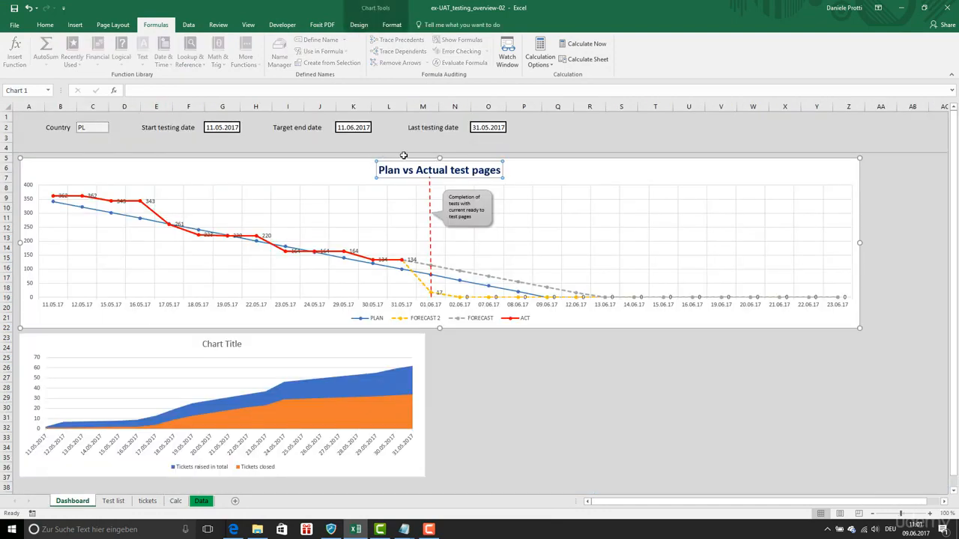
pyautogui.click(222, 344)
pyautogui.click(155, 89)
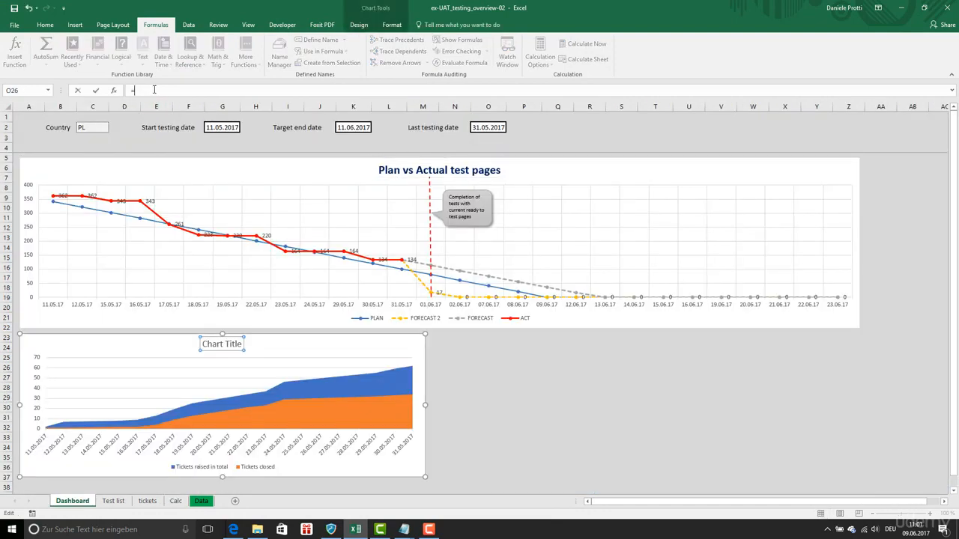
pyautogui.click(175, 501)
pyautogui.click(106, 465)
pyautogui.press('Return')
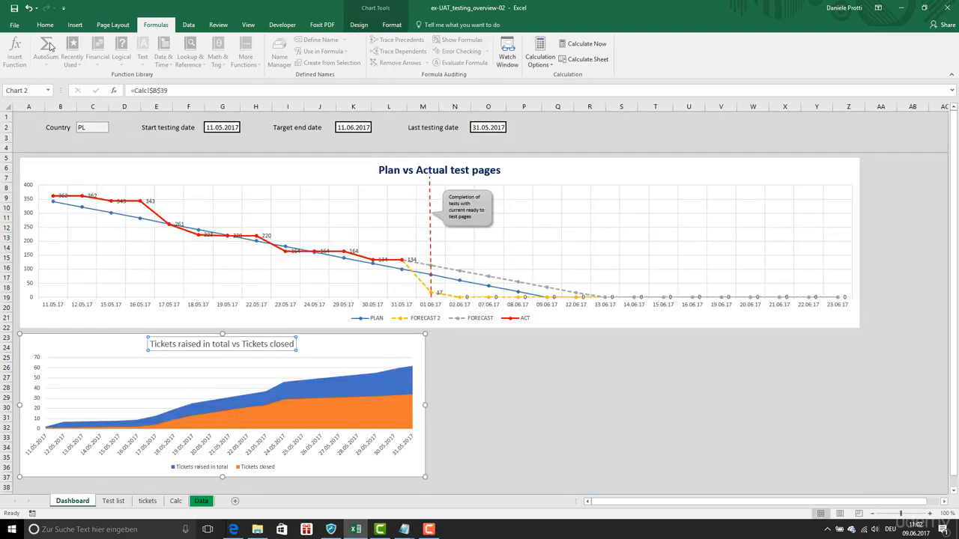
# Copy the title formatting of the Plan vs Actual test pages chart to the area chart's title with Format Painter
pyautogui.click(388, 178)
pyautogui.click(388, 177)
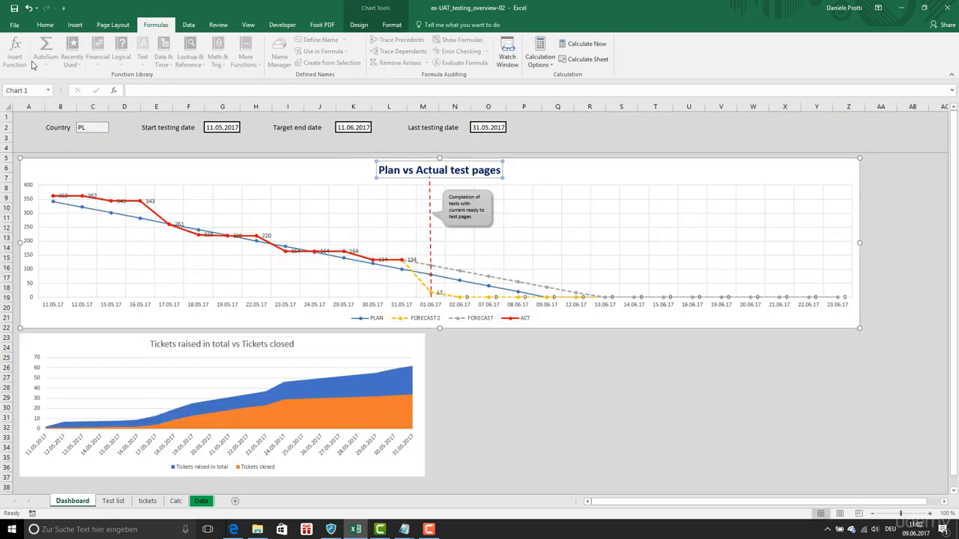
pyautogui.click(46, 26)
pyautogui.click(59, 64)
pyautogui.click(223, 344)
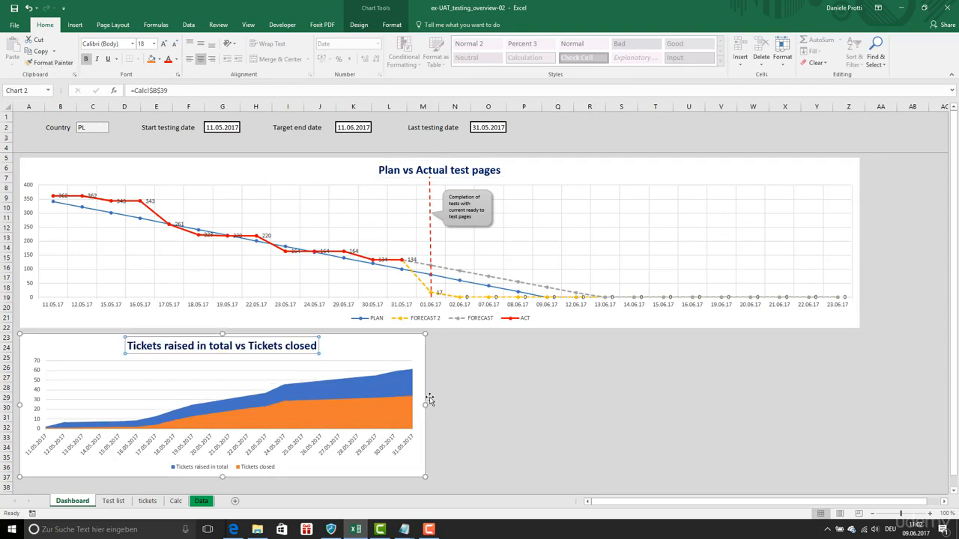
pyautogui.click(528, 399)
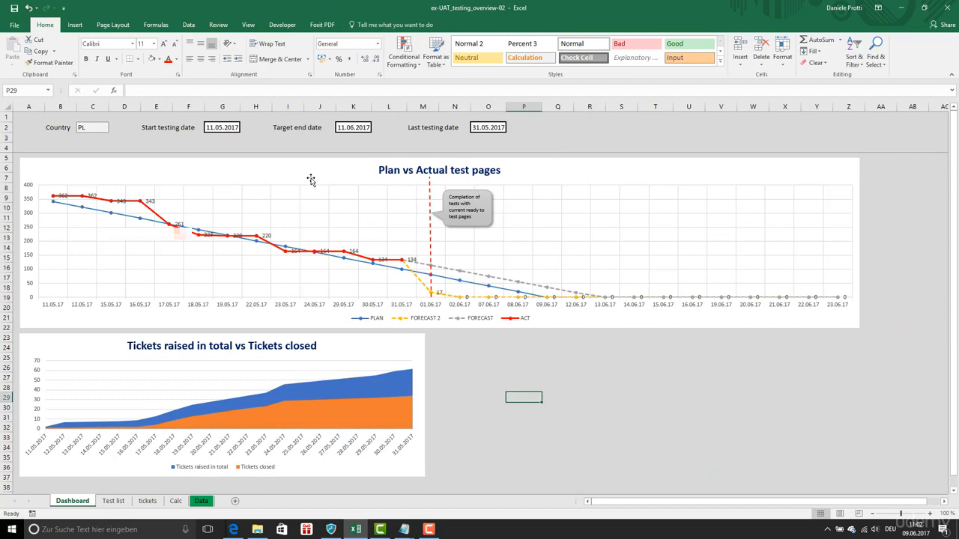
# Enter =B4&" vs "&B5 in Calc cell B40 and link the Plan vs Actual test pages chart's title to it
pyautogui.click(175, 501)
pyautogui.click(151, 446)
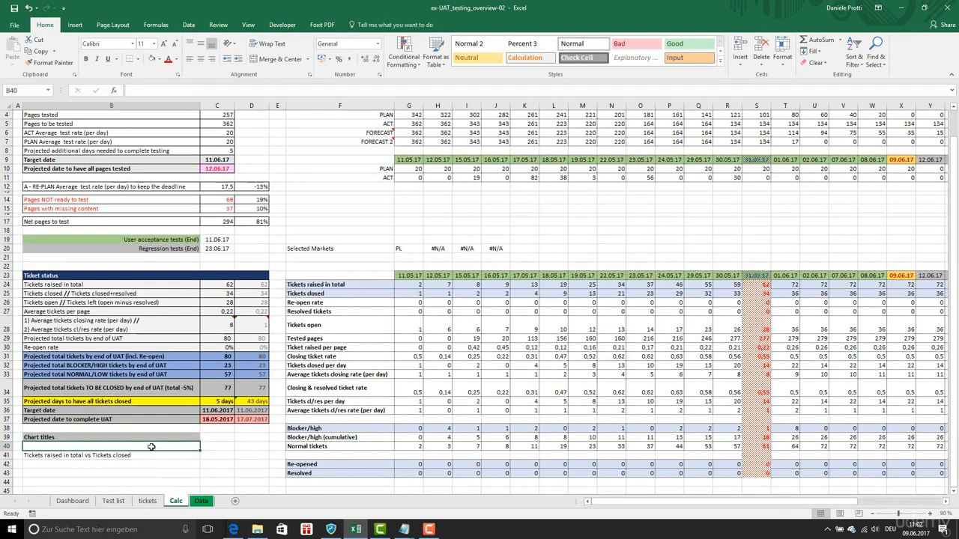
pyautogui.write('=')
pyautogui.scroll(1, 151, 300)
pyautogui.click(151, 142)
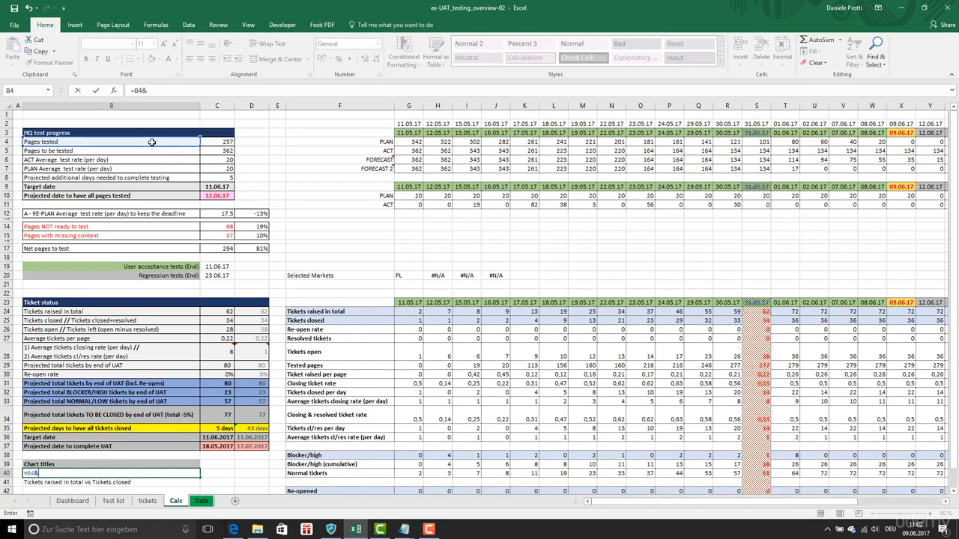
pyautogui.write('"&')
pyautogui.click(137, 151)
pyautogui.press('Return')
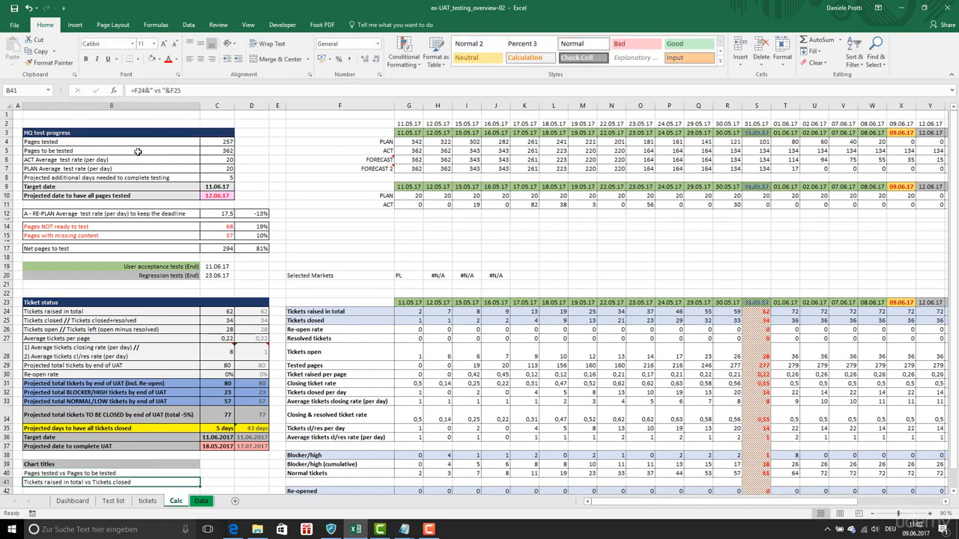
pyautogui.click(138, 91)
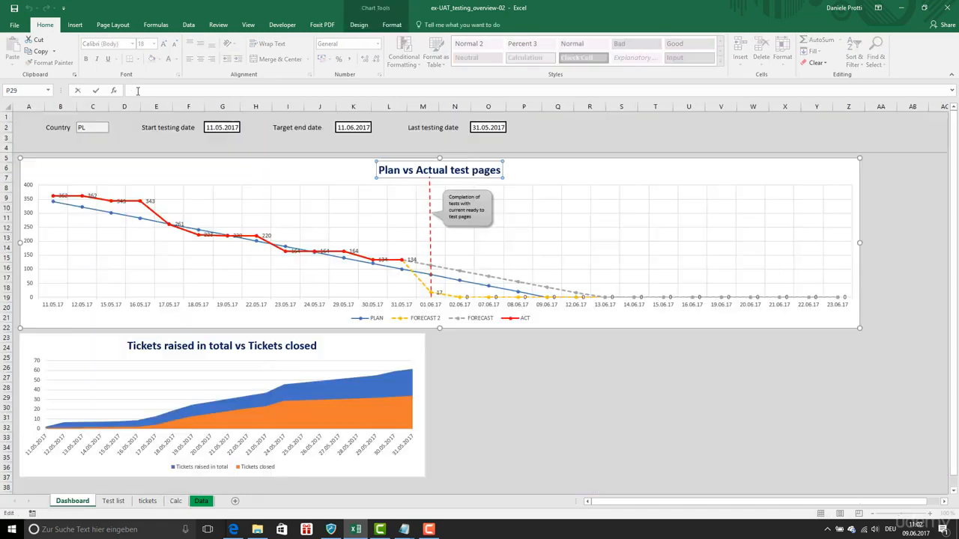
pyautogui.write('=')
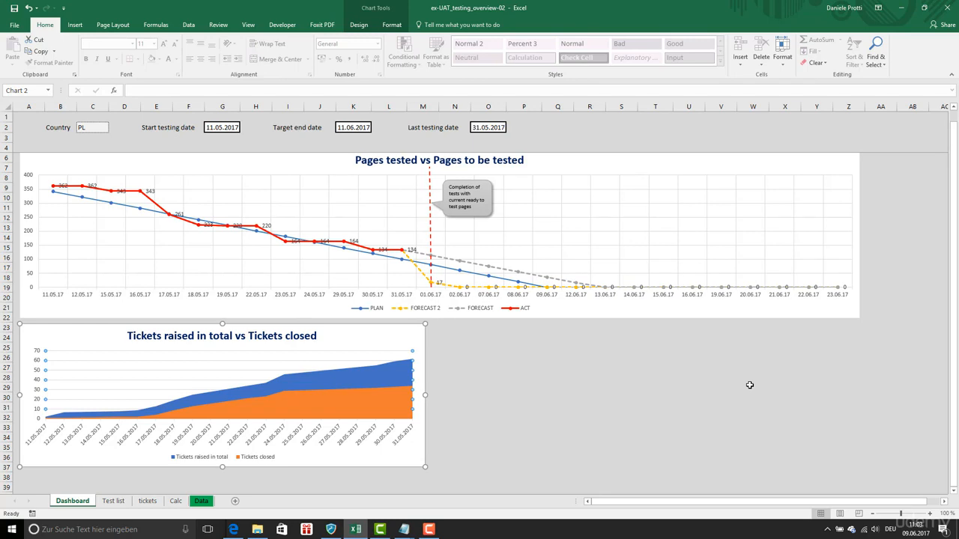
# Switch to the ex-UAT_testing_overview workbook and examine the series formulas of the Closing ticket rate chart and the Resolved tickets line
pyautogui.click(356, 530)
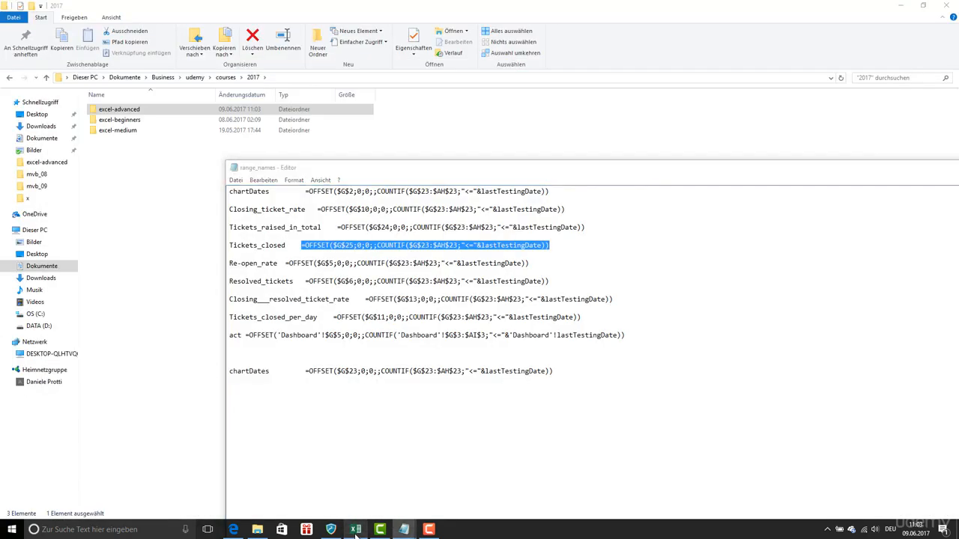
pyautogui.click(356, 529)
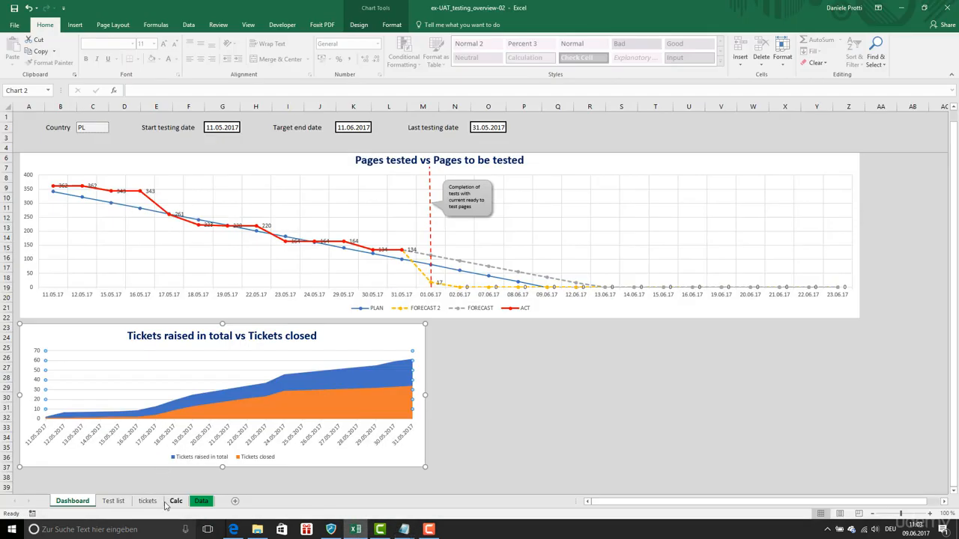
pyautogui.click(15, 26)
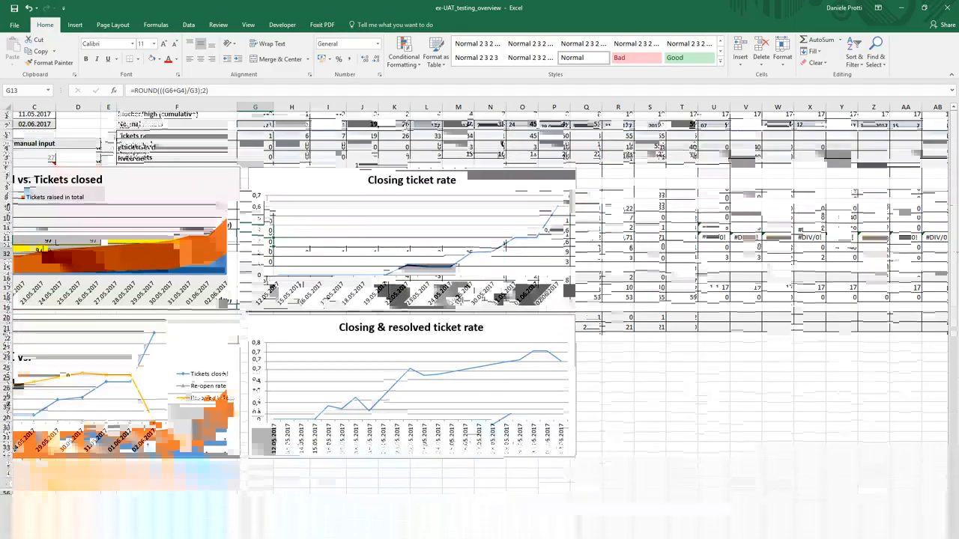
pyautogui.scroll(-2, 429, 274)
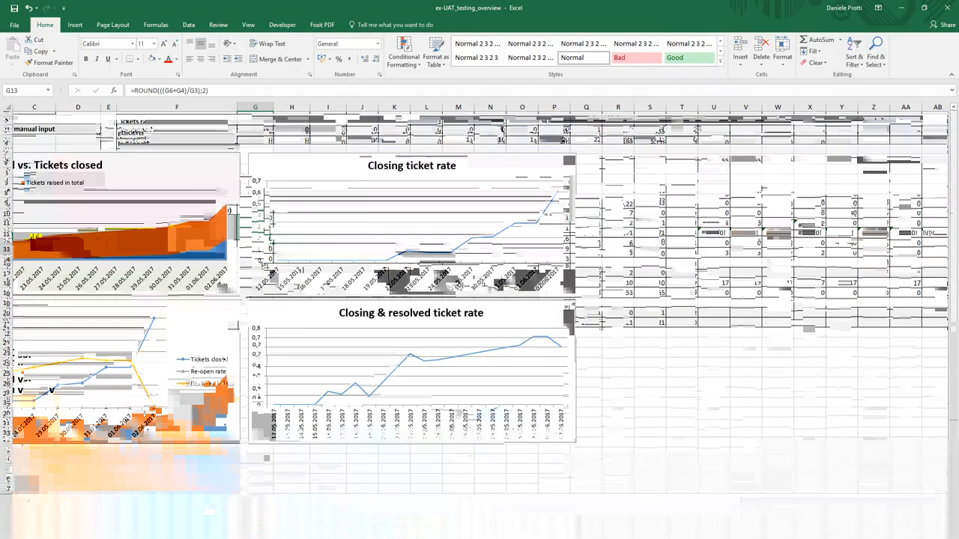
pyautogui.click(424, 256)
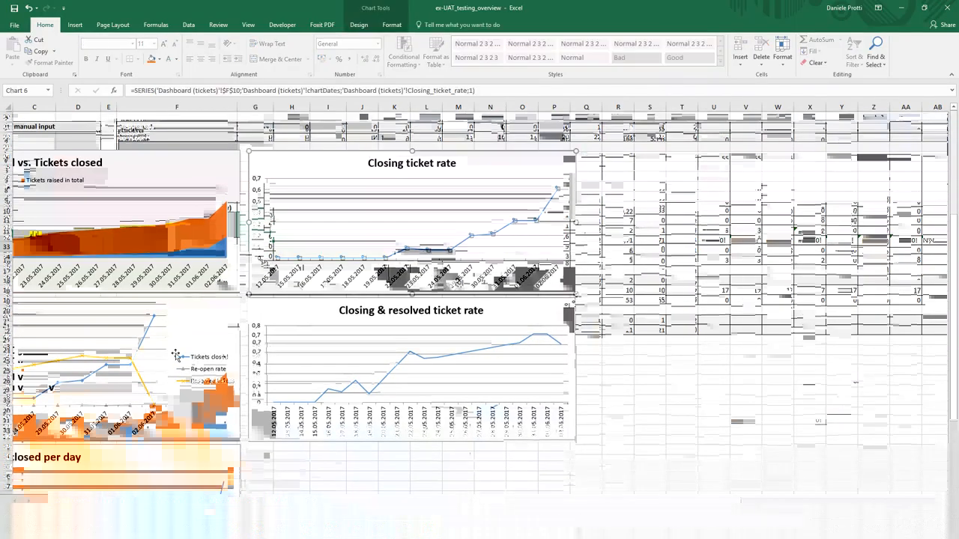
pyautogui.click(146, 386)
pyautogui.click(146, 386)
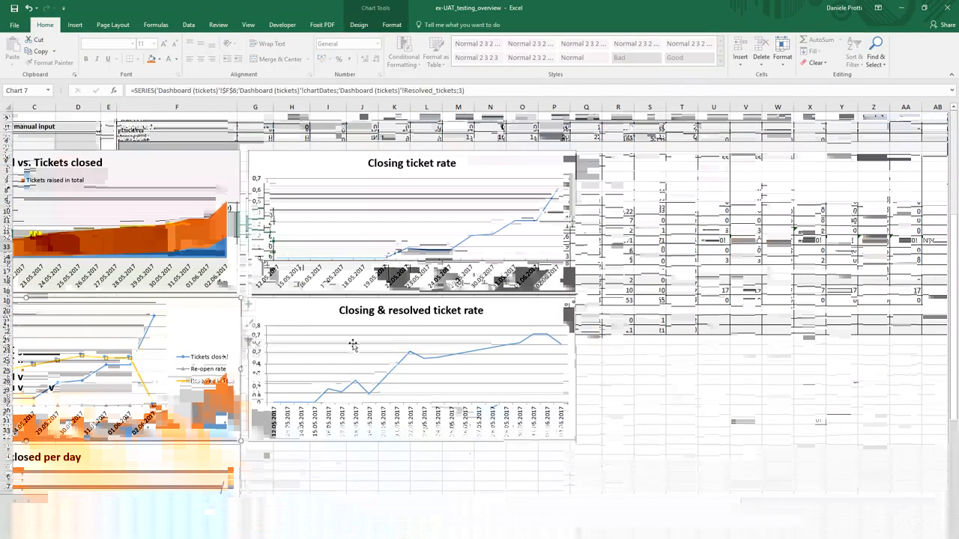